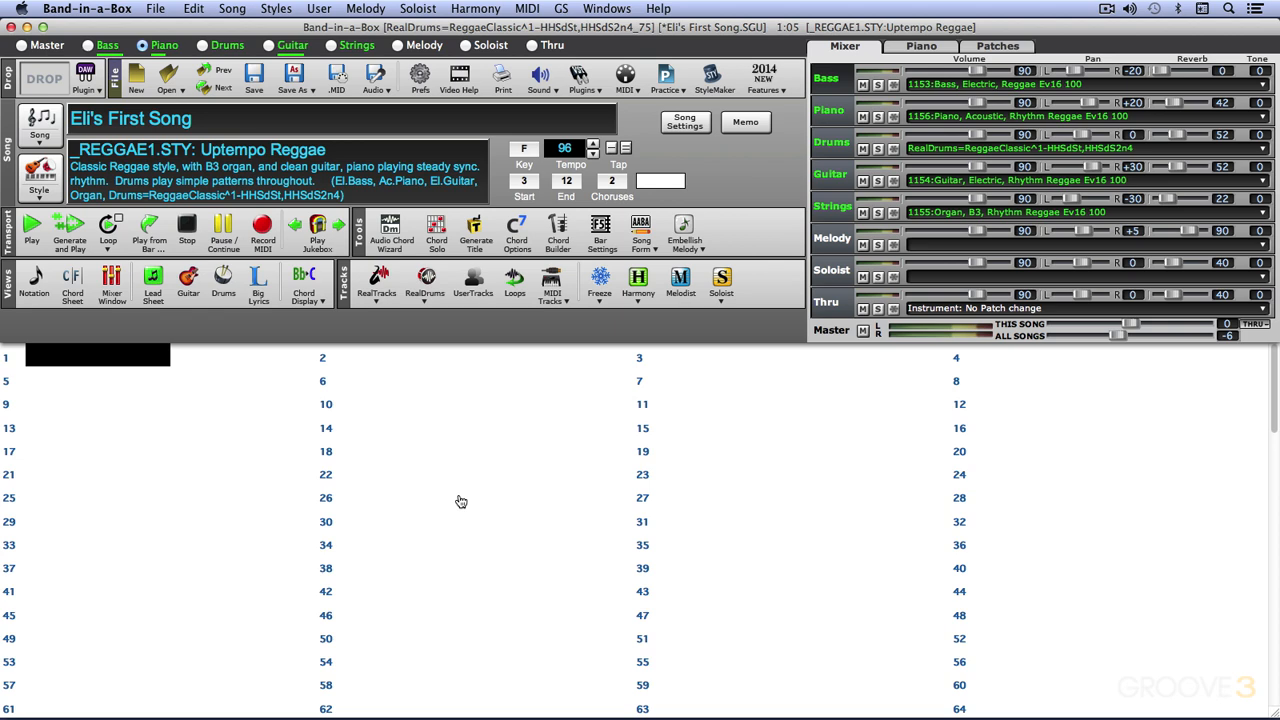
Cycle the part marker at bar 1 and leave it set to part a.
key(p)
key(p)
key(p)
key(p)
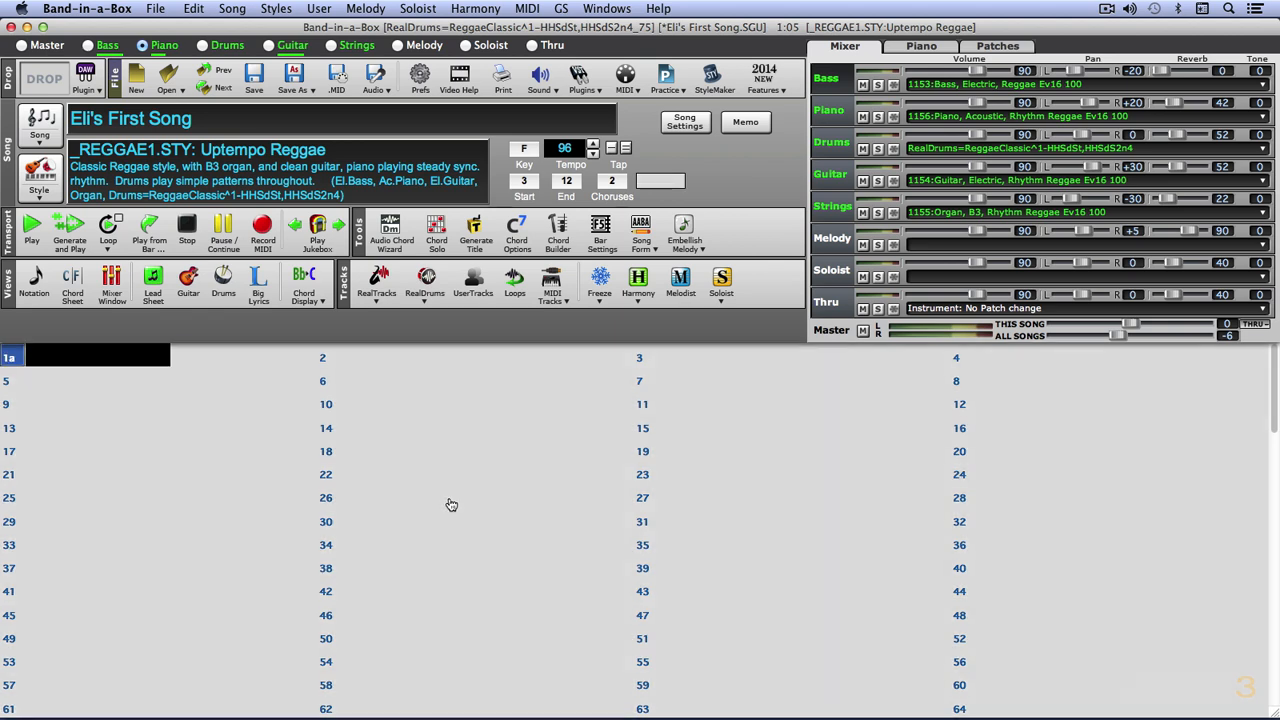
Cycle the chord sheet's background color through the available presets and back to White.
key(super+shift+c)
key(super+shift+c)
key(super+shift+c)
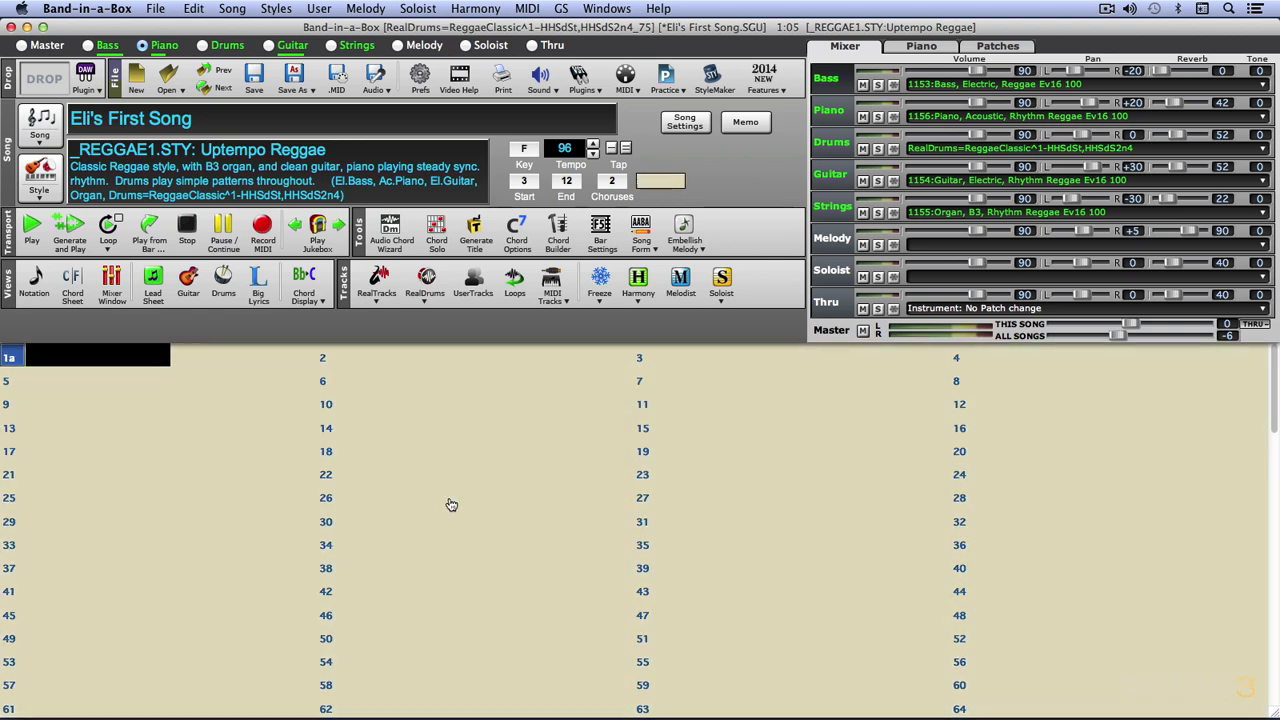
key(super+shift+c)
key(super+shift+c)
key(super+shift+c)
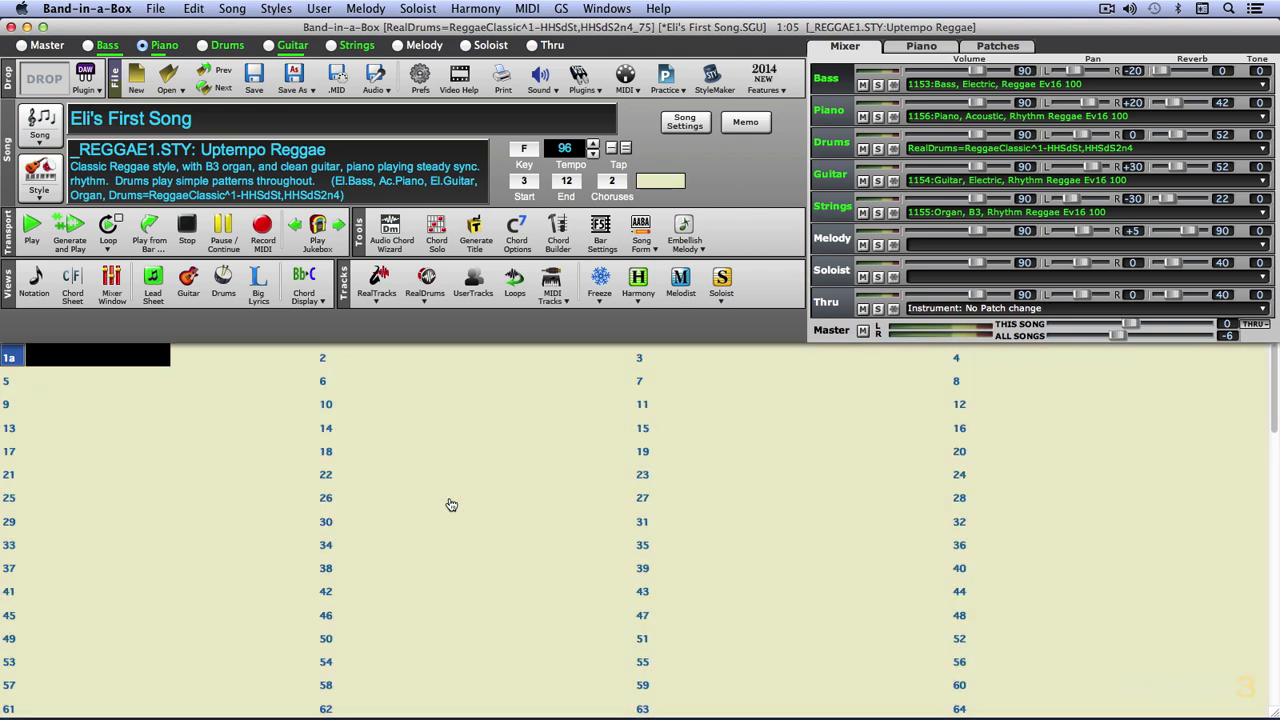
Look over the background color choices for the chord sheet and leave the choice at White.
click(318, 298)
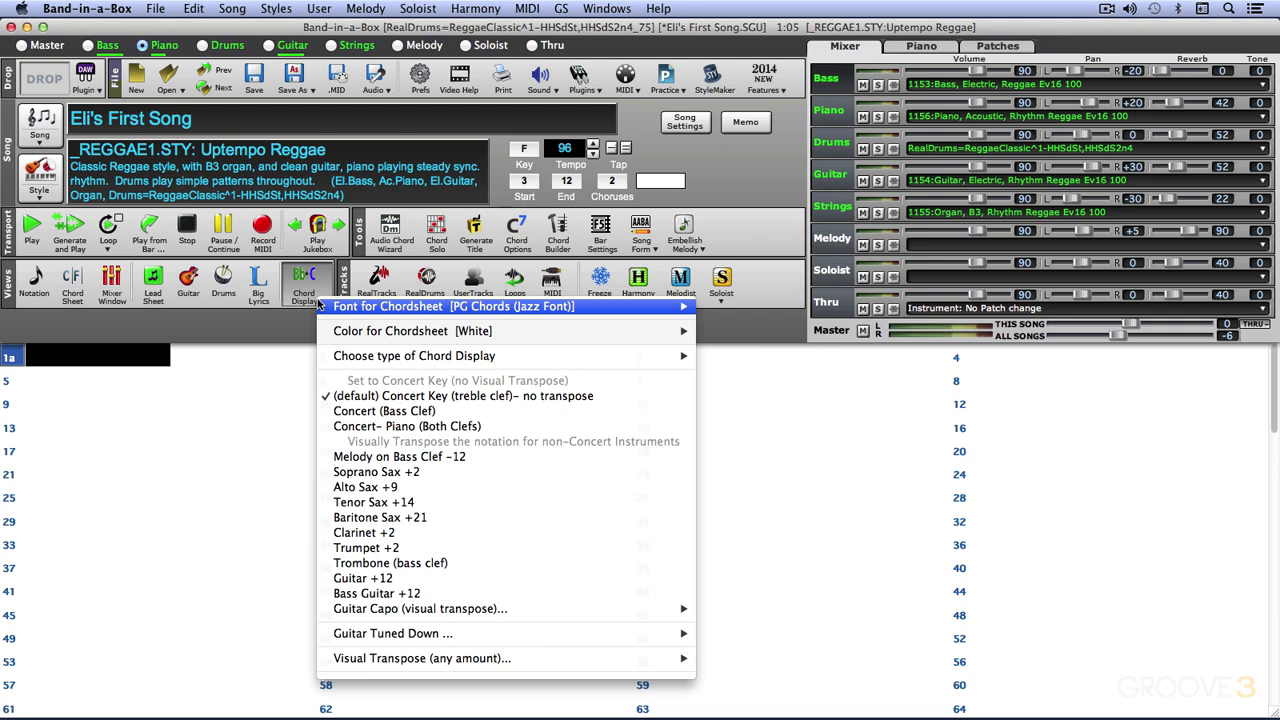
mouse_move(349, 335)
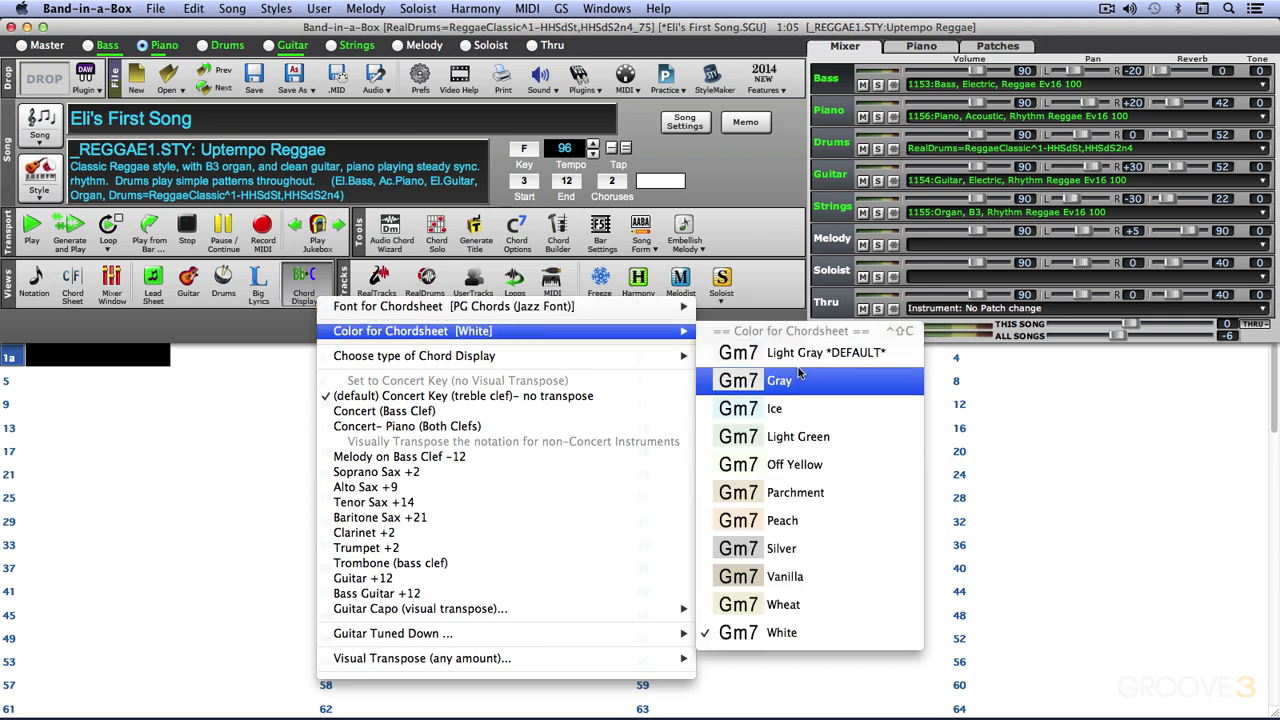
click(250, 400)
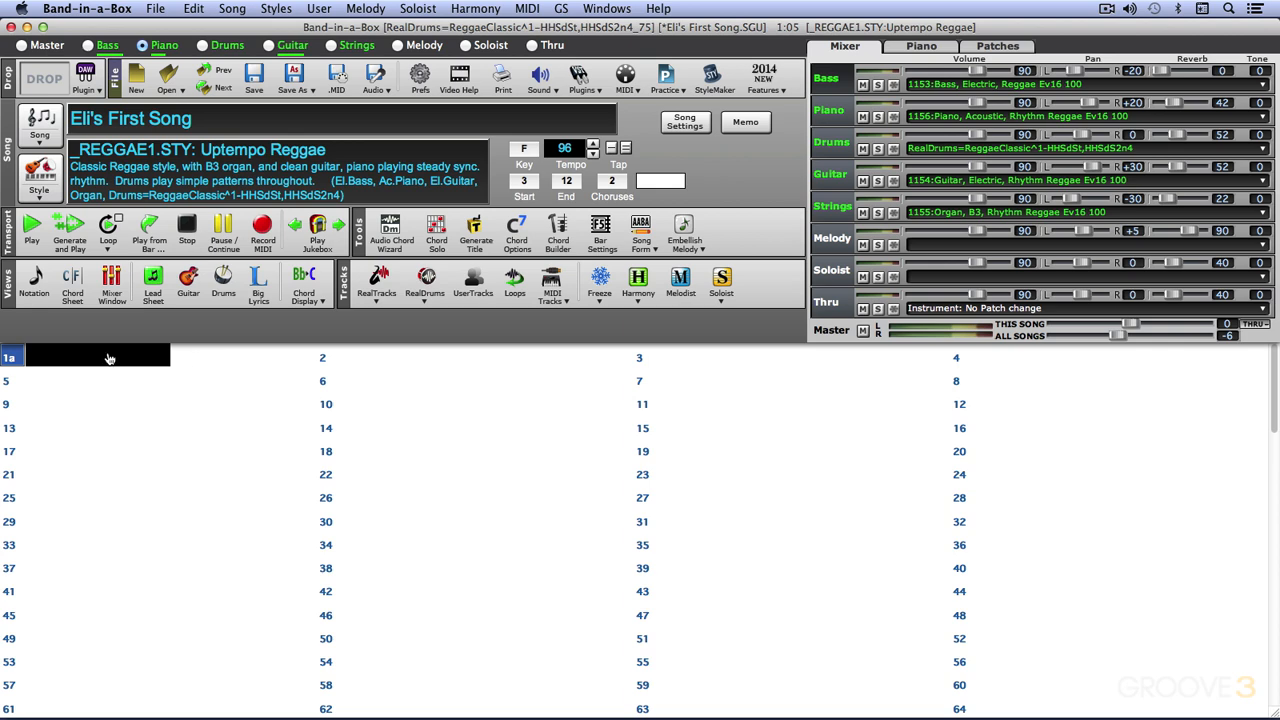
Enter the chords F and Gm7 in bar 1, and G#dim and Am in bar 2.
text(f)
key(Return)
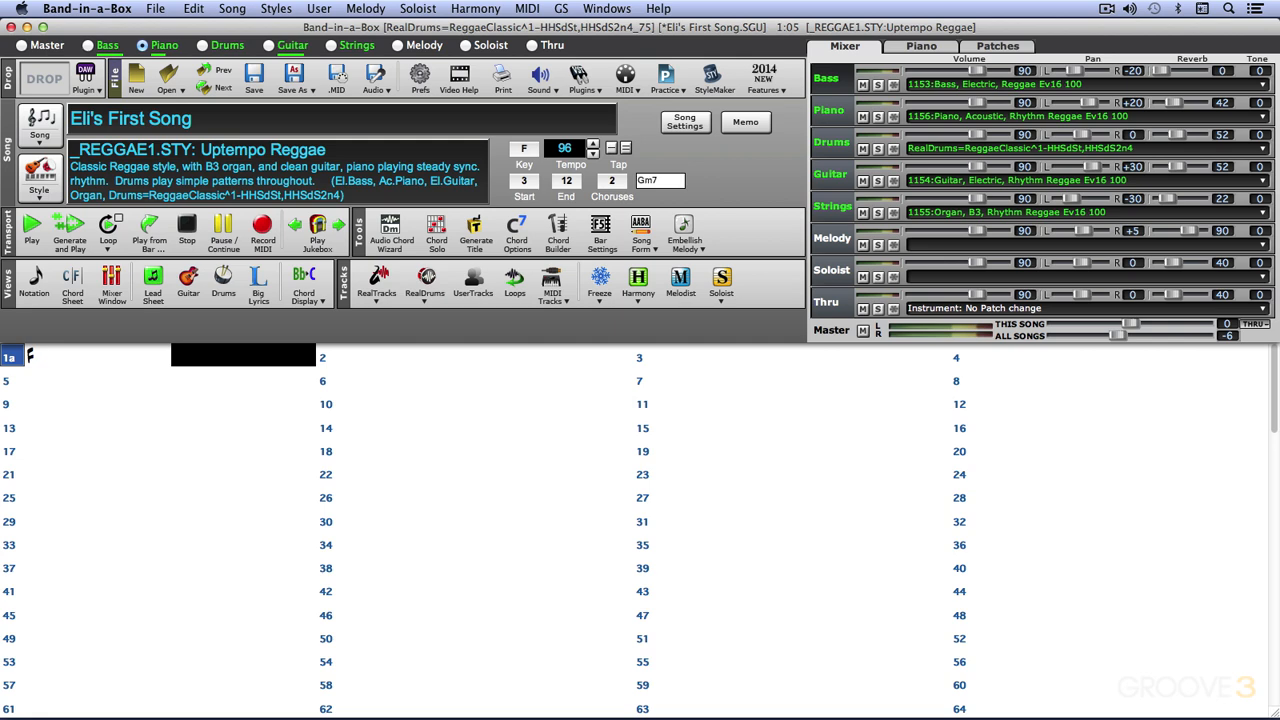
key(Return)
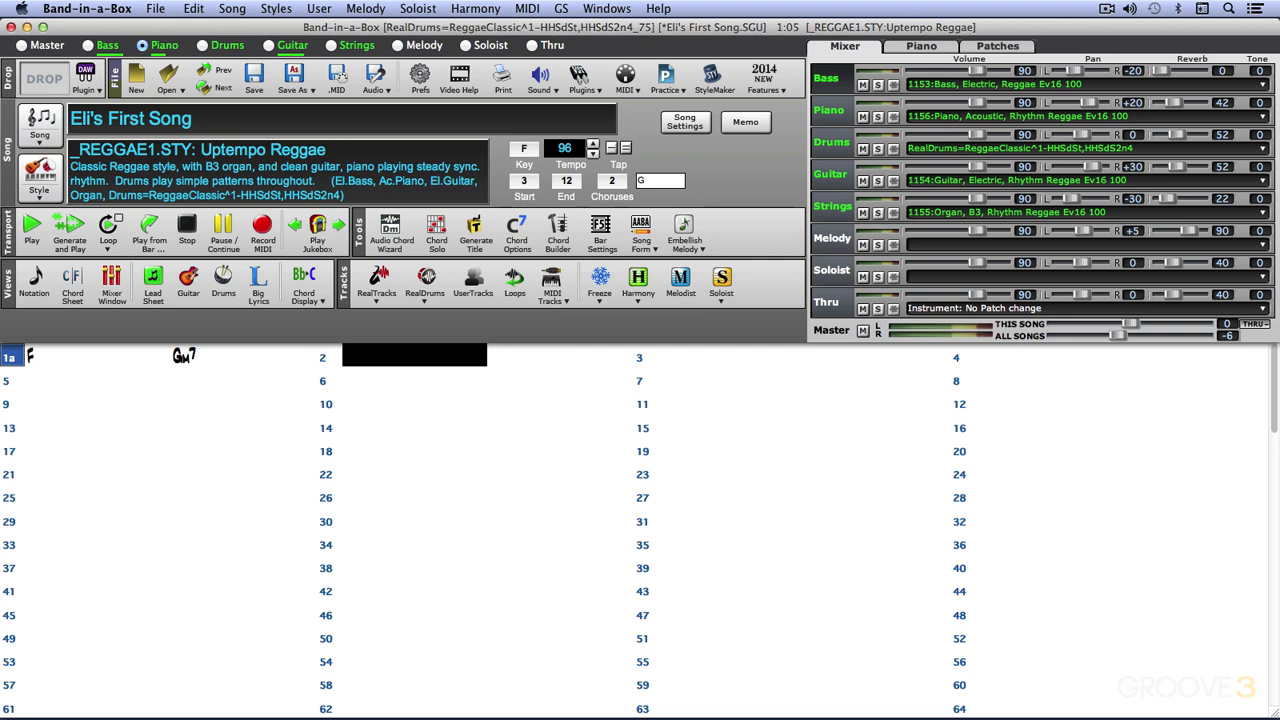
text(G#)
text(o)
key(Return)
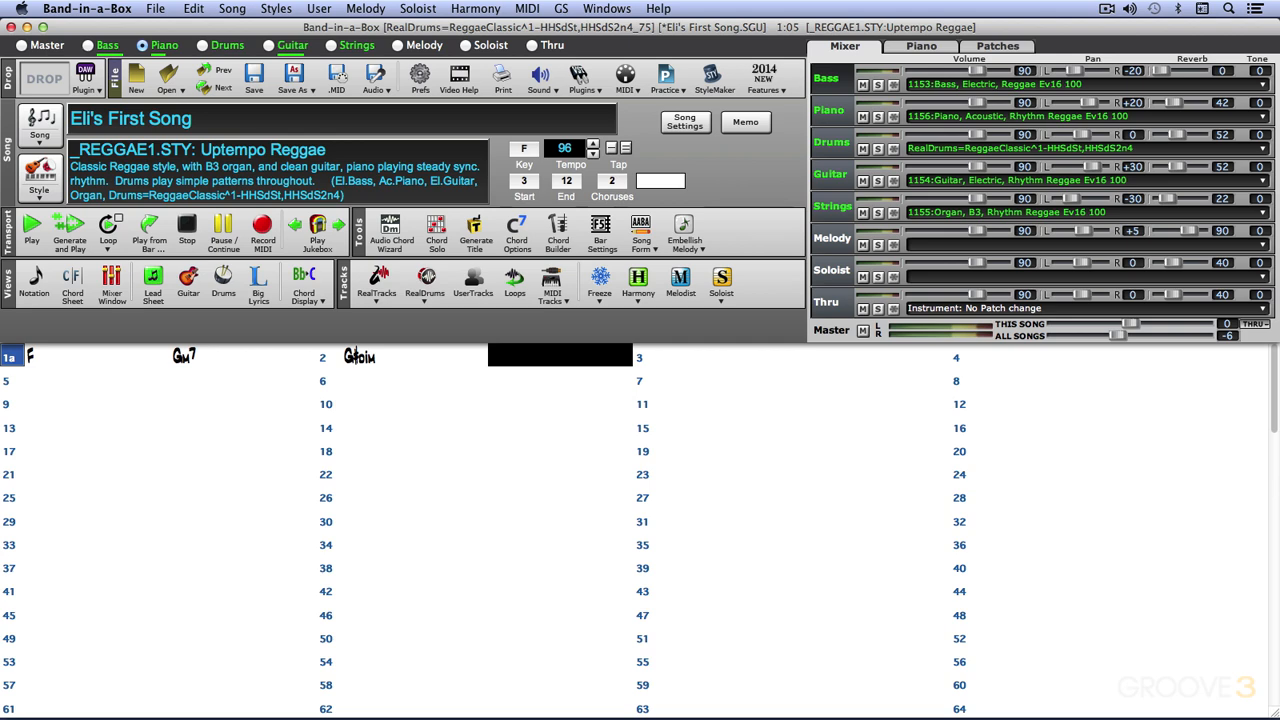
text(am)
key(Return)
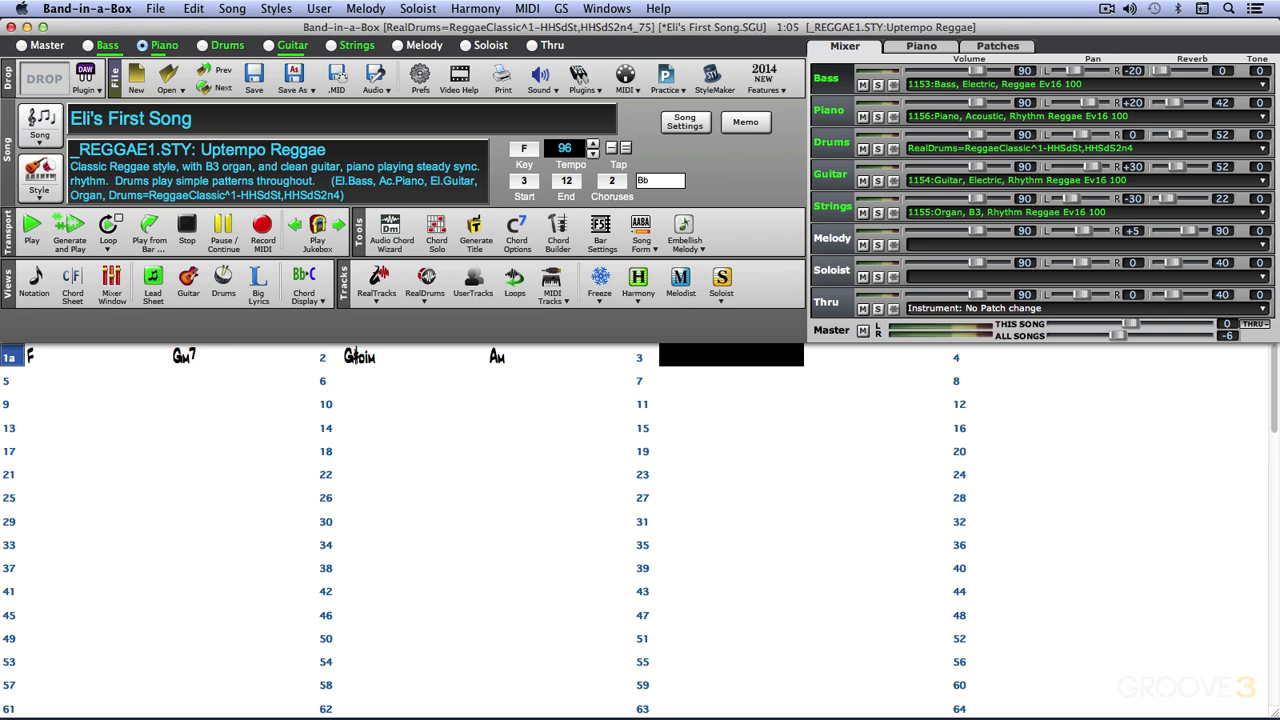
Enter the chord pair BbMaj7 and C7 in the first half of bar 3, and Dm and Em in the second half.
text(Bbmaj7,c7)
key(Return)
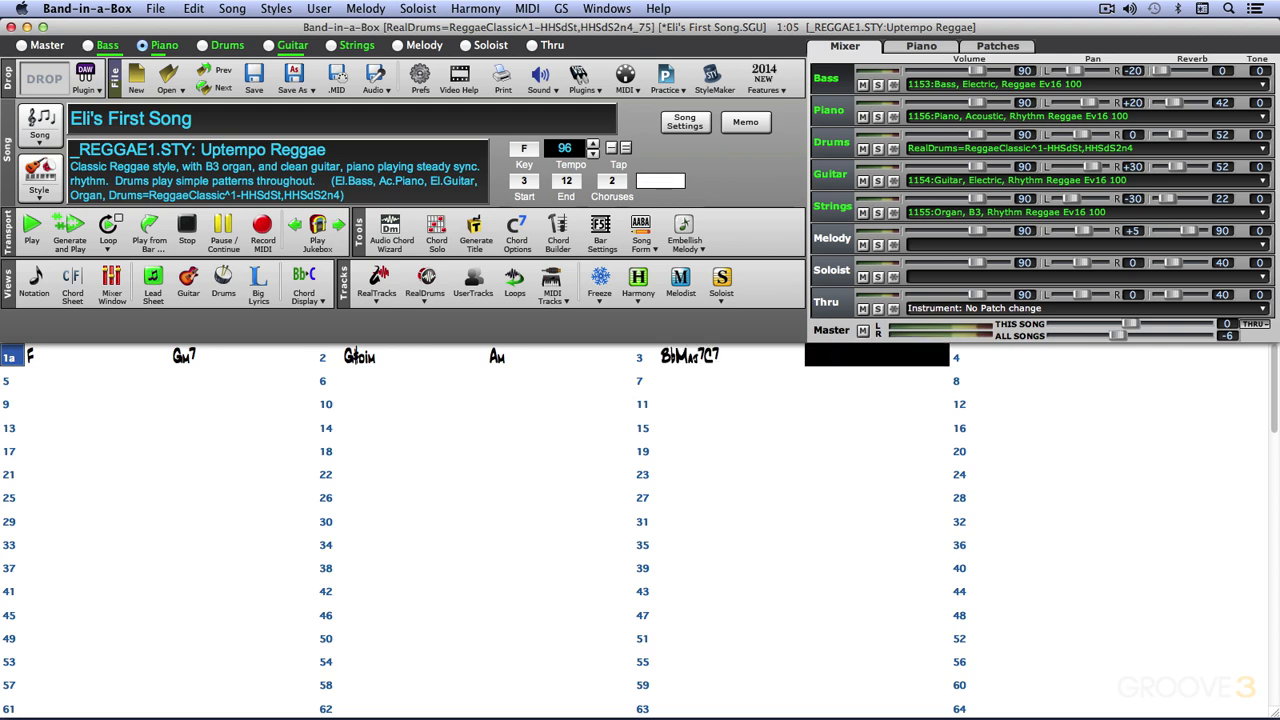
text(dm,em)
key(Return)
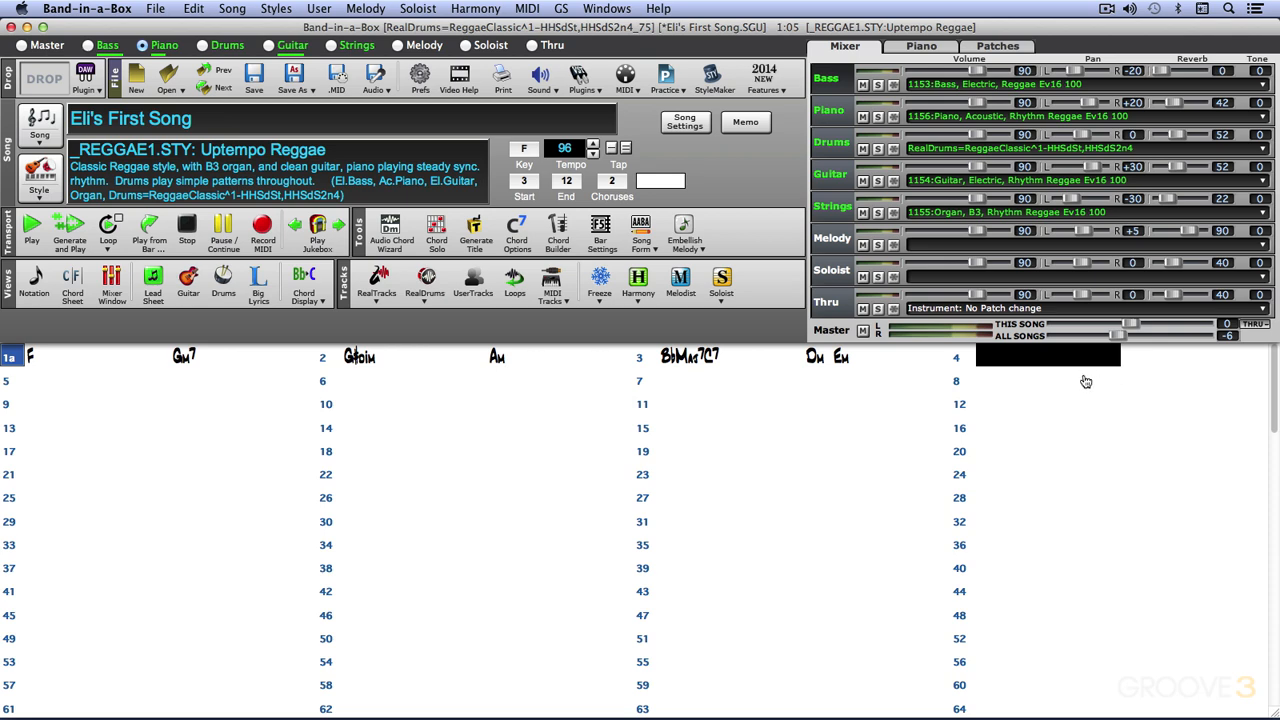
Start a new blank song, discarding the changes to the current one.
key(space)
click(140, 82)
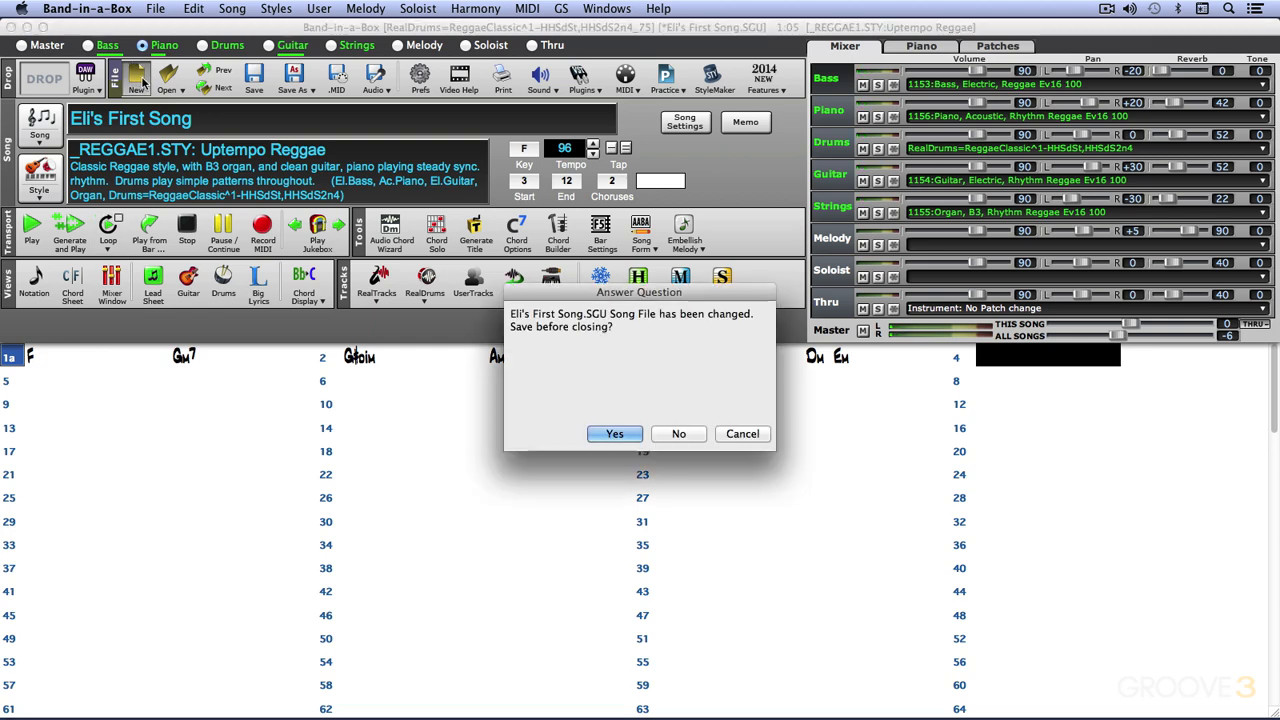
click(682, 433)
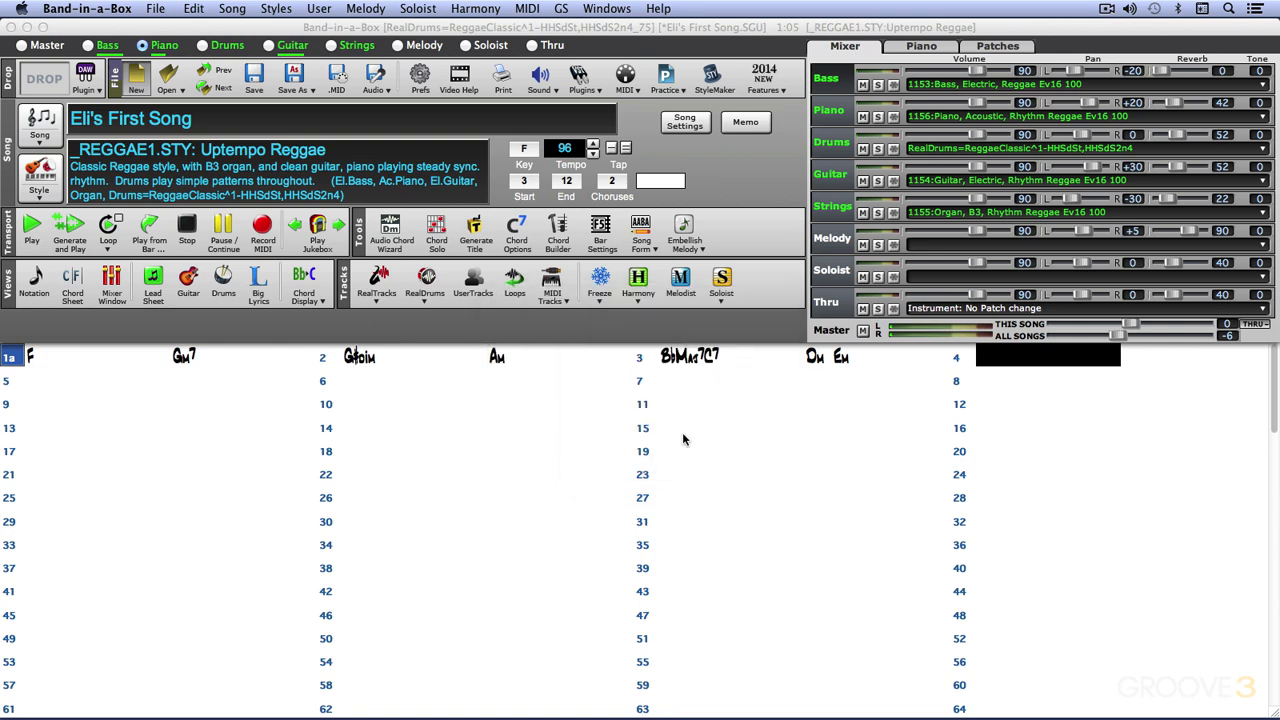
key(super+n)
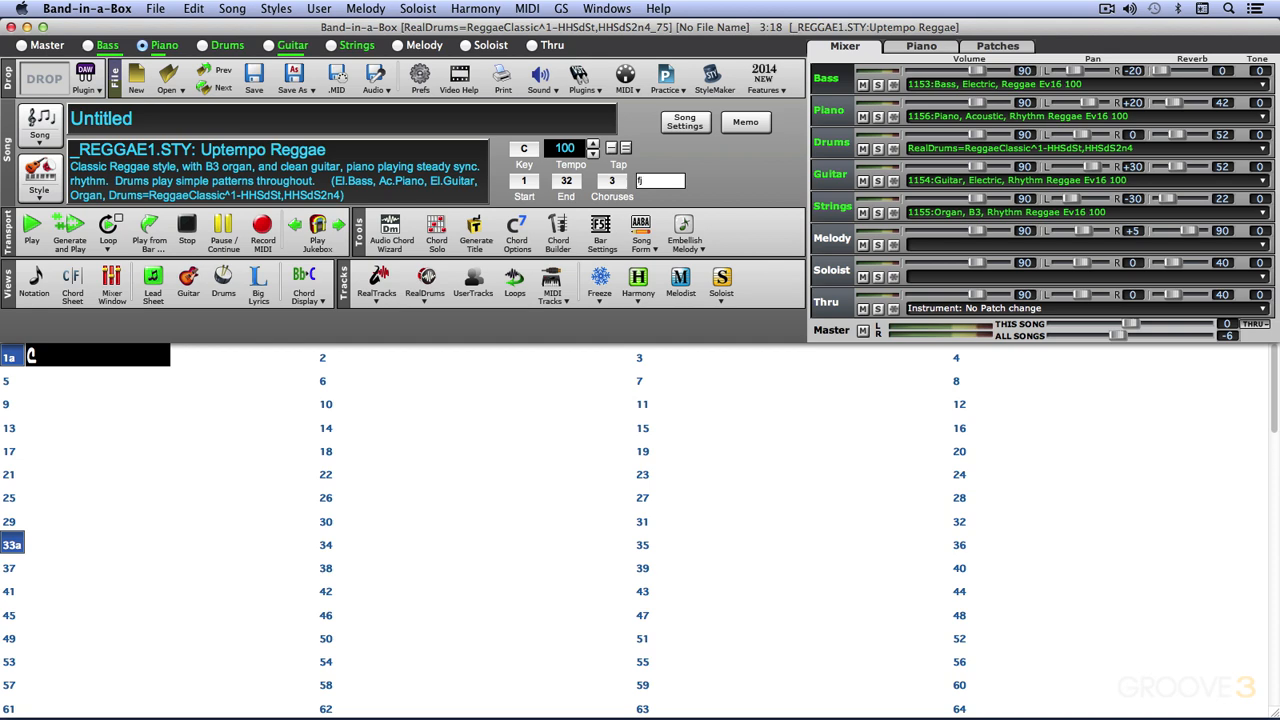
Enter FMaj7 and Em7b5 in bar 1 and Ebdim and D7sus in bar 2, and play the song briefly.
key(Return)
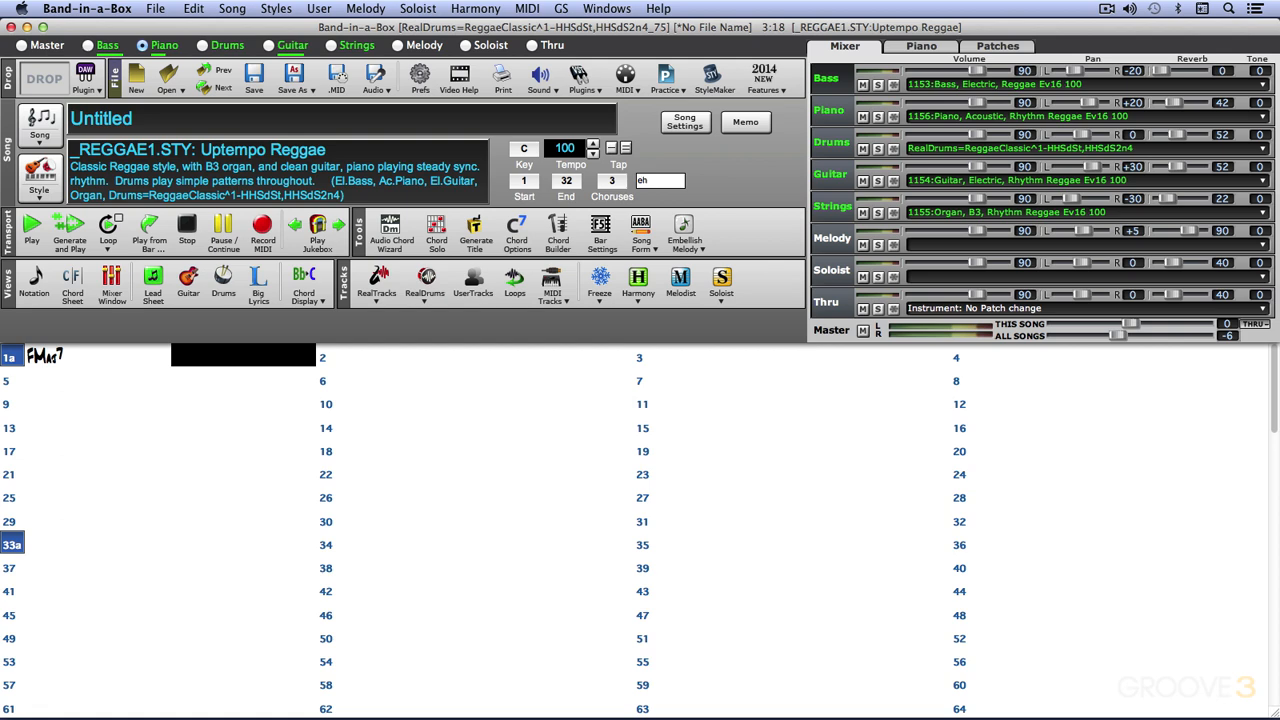
key(Return)
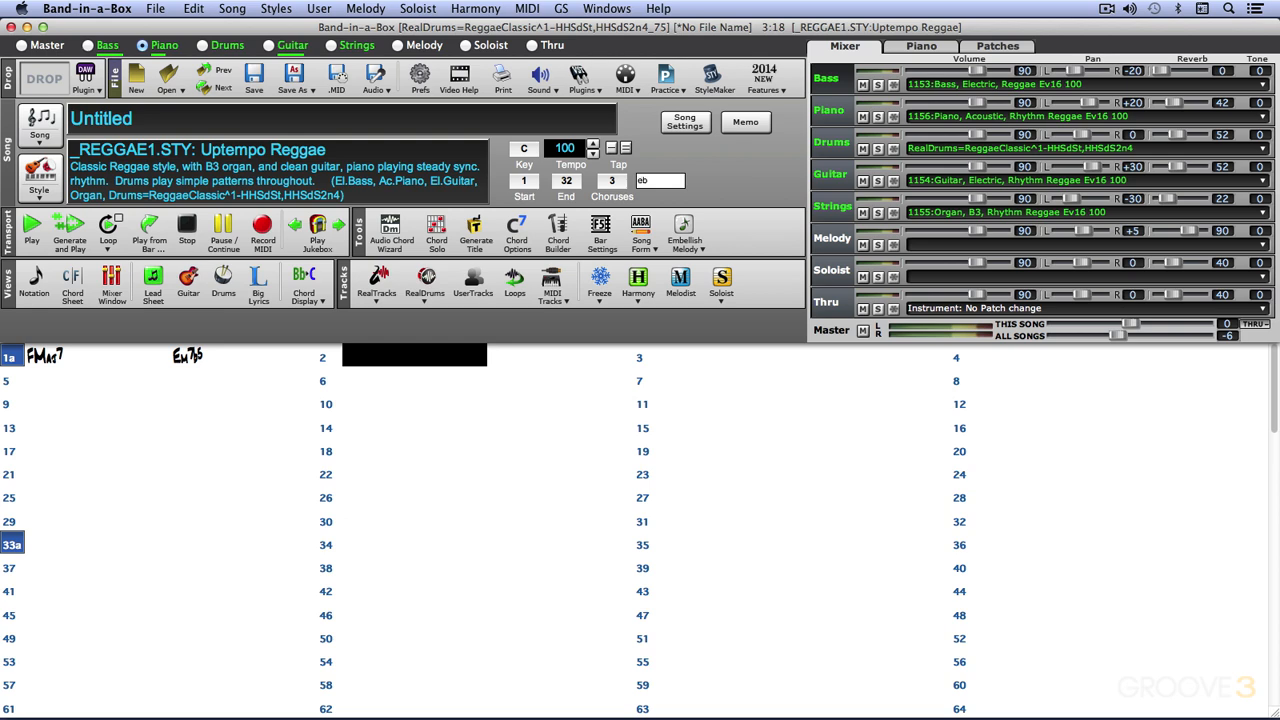
key(Return)
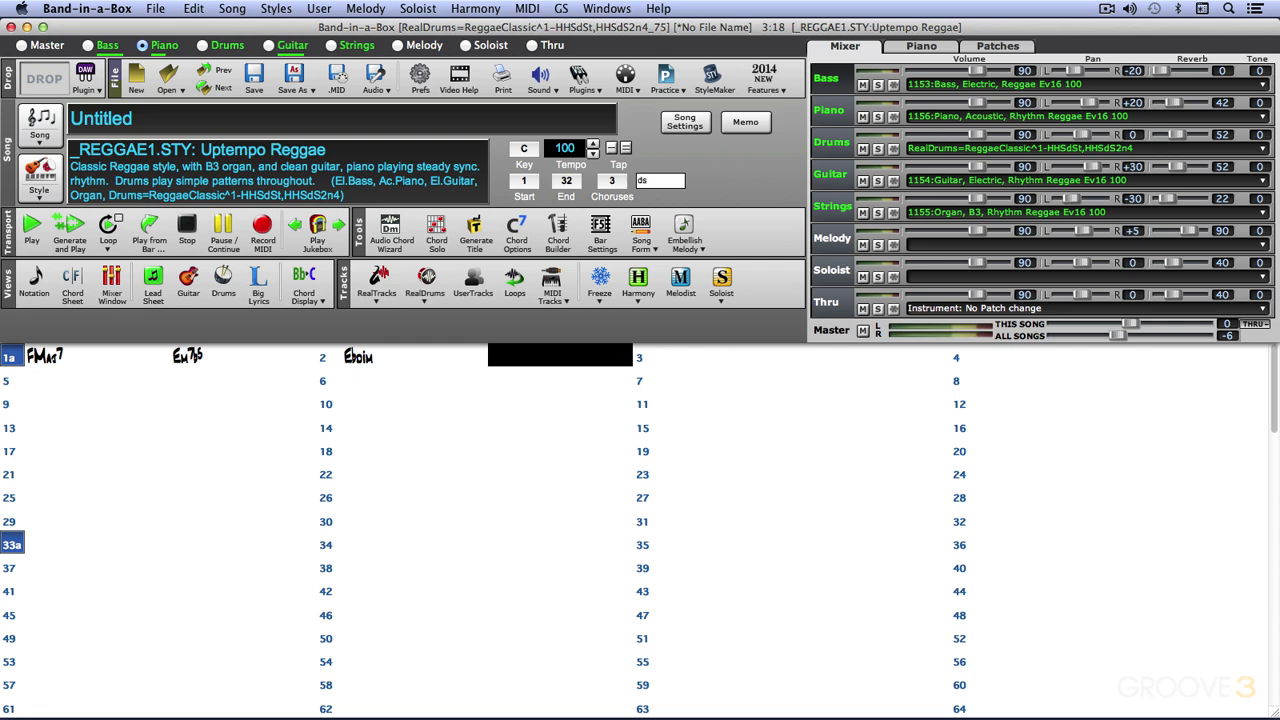
key(Return)
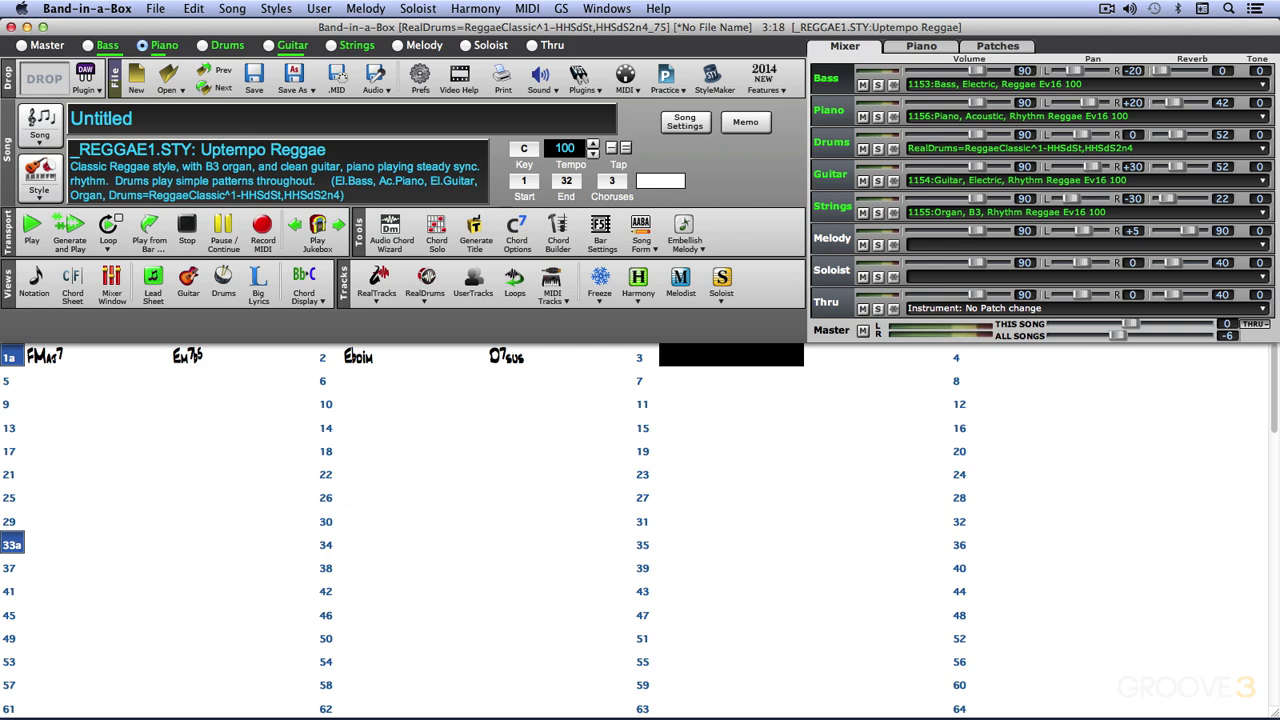
key(F4)
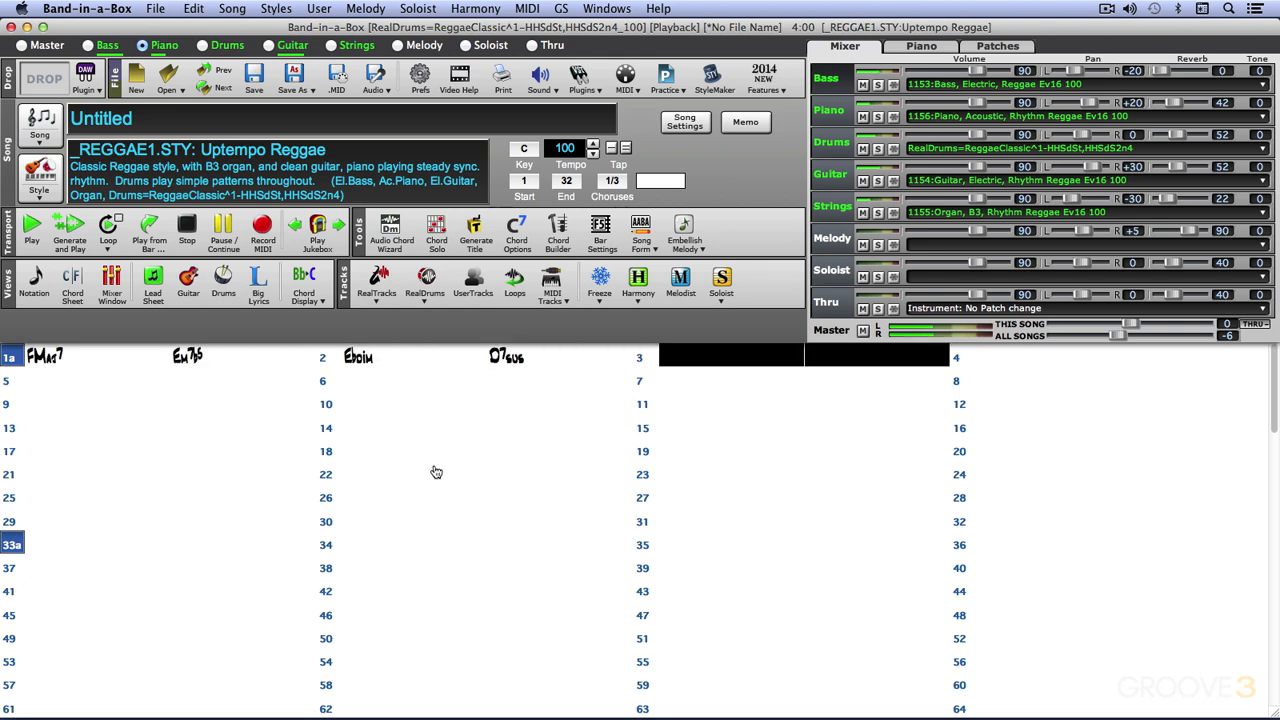
key(space)
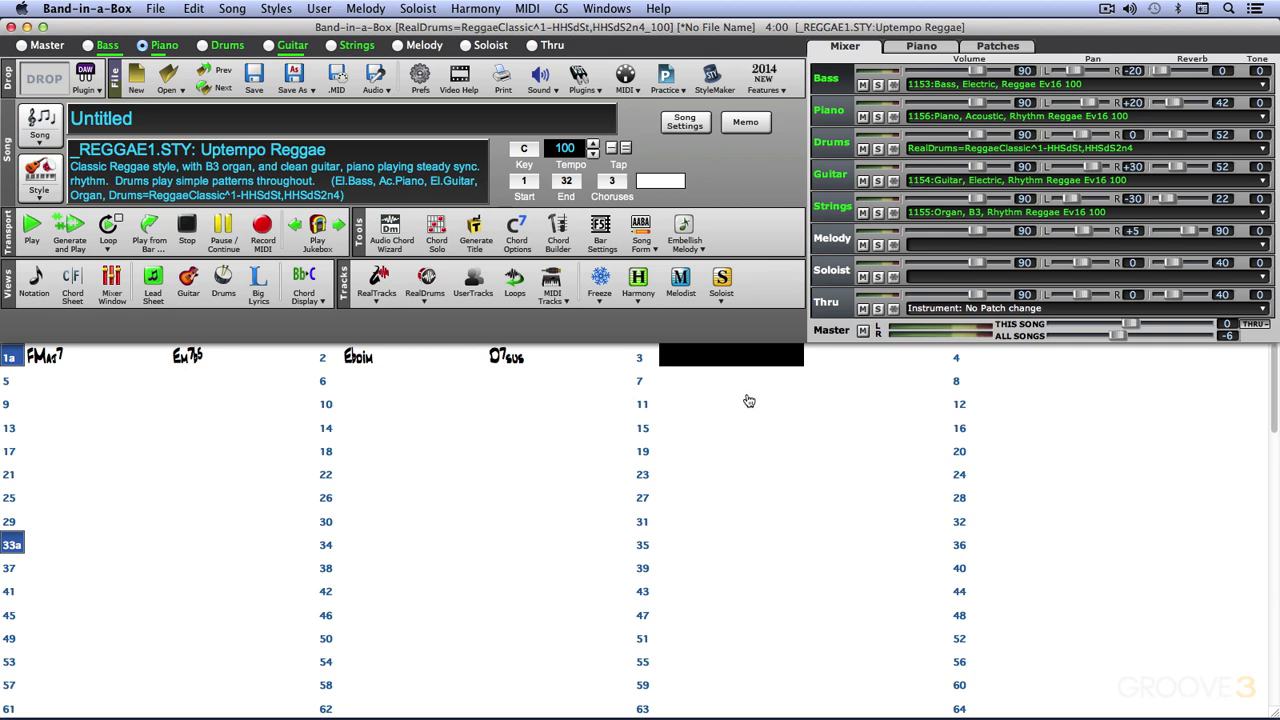
Enter the chords C13/Bb and Bbdim in bar 3.
text(c13/bb)
key(Return)
key(Return)
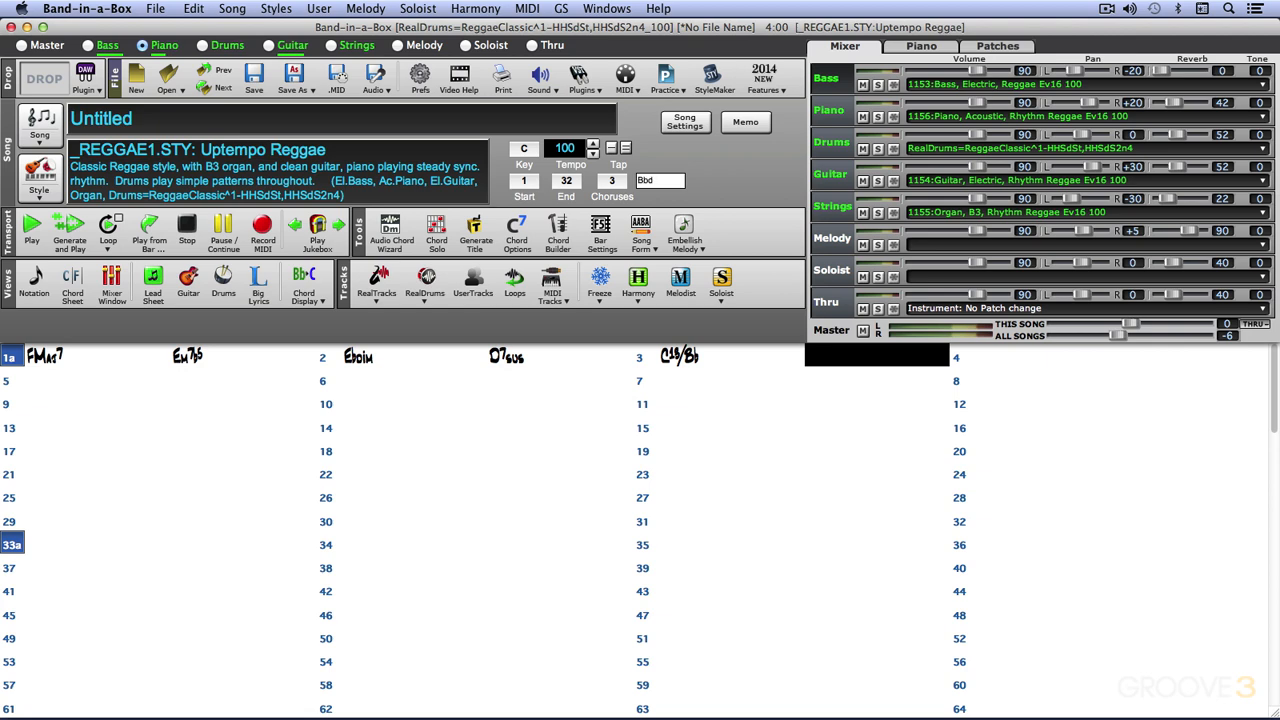
key(Return)
key(Return)
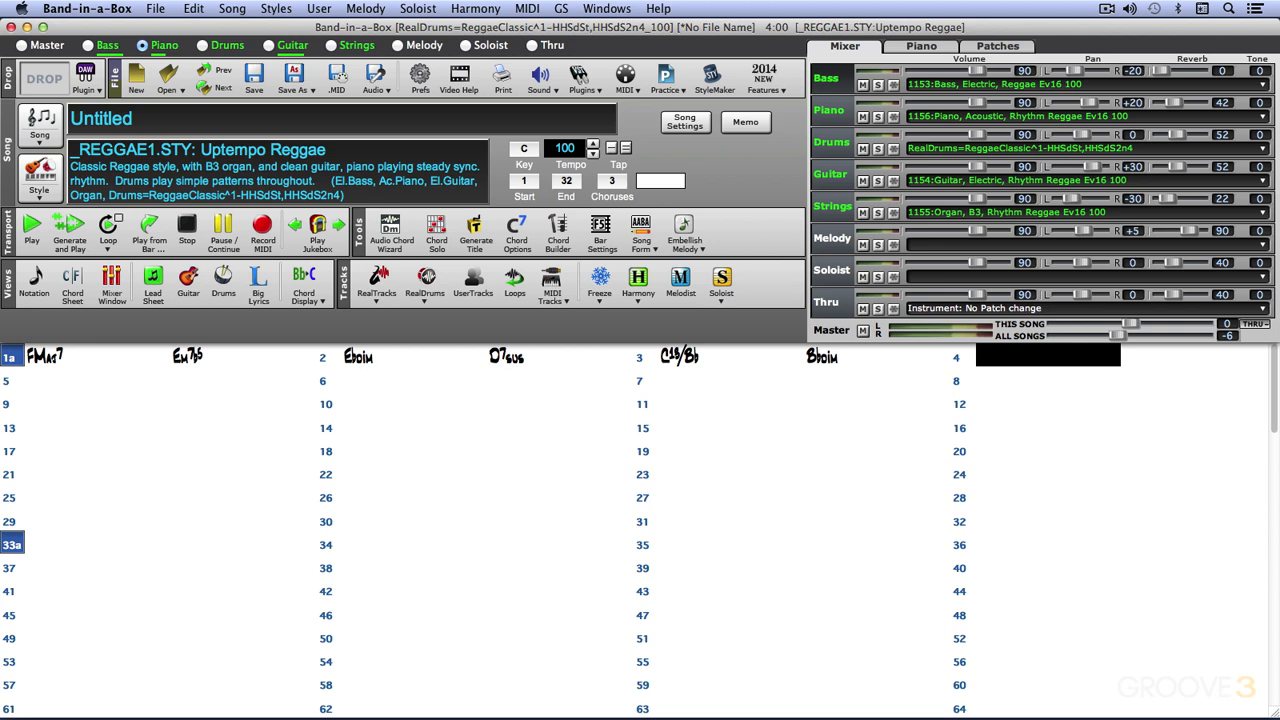
Preview the Ebdim chord in bar 2 and look over its chord settings without applying changes.
click(376, 360)
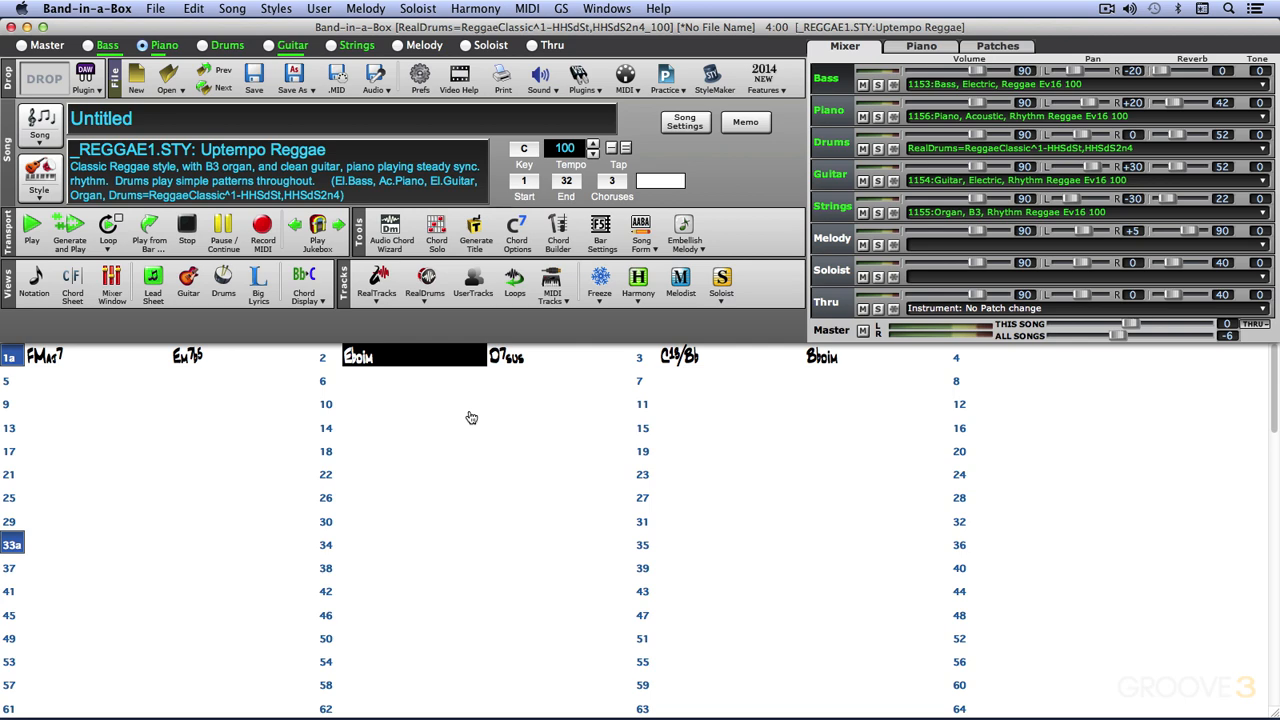
key(shift+Return)
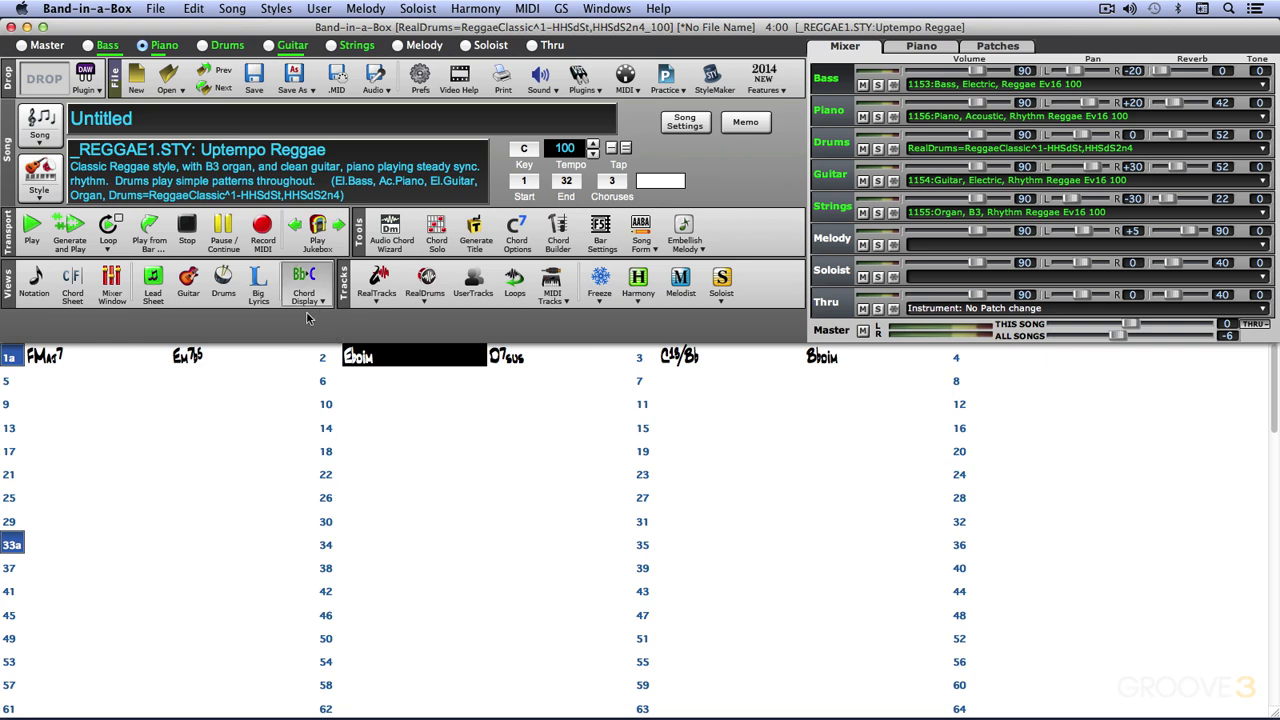
key(alt+F5)
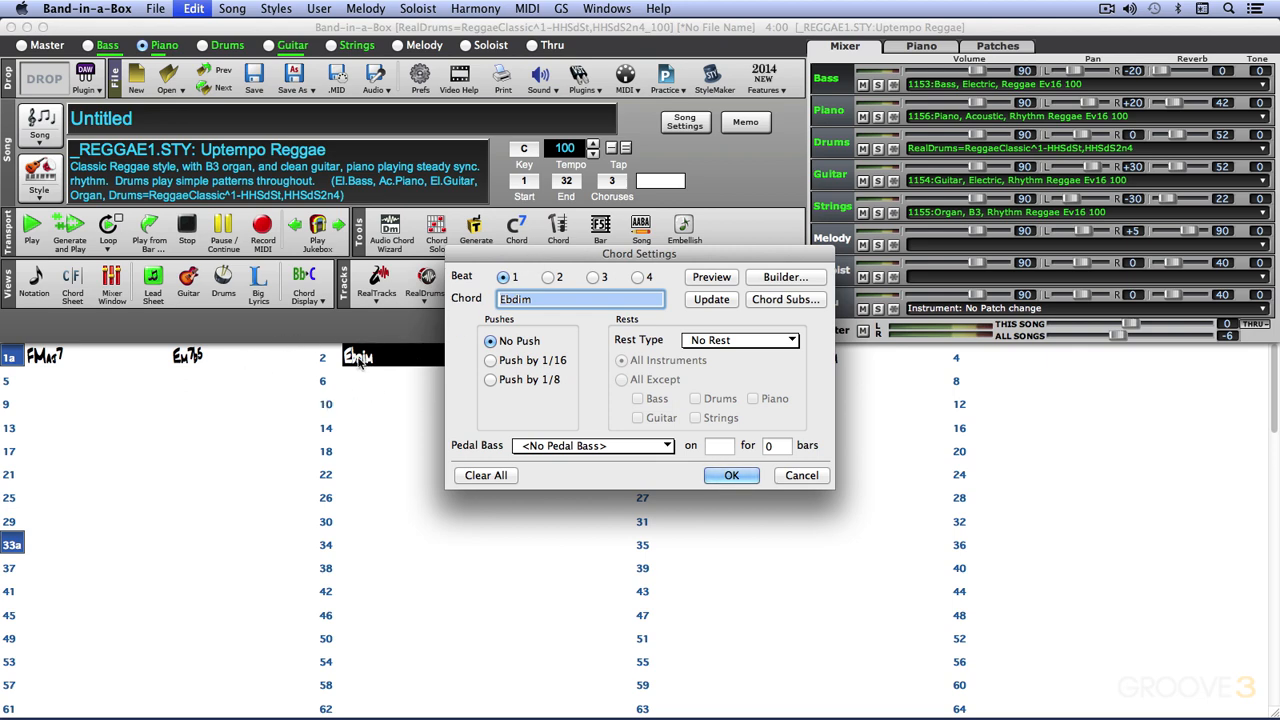
click(716, 283)
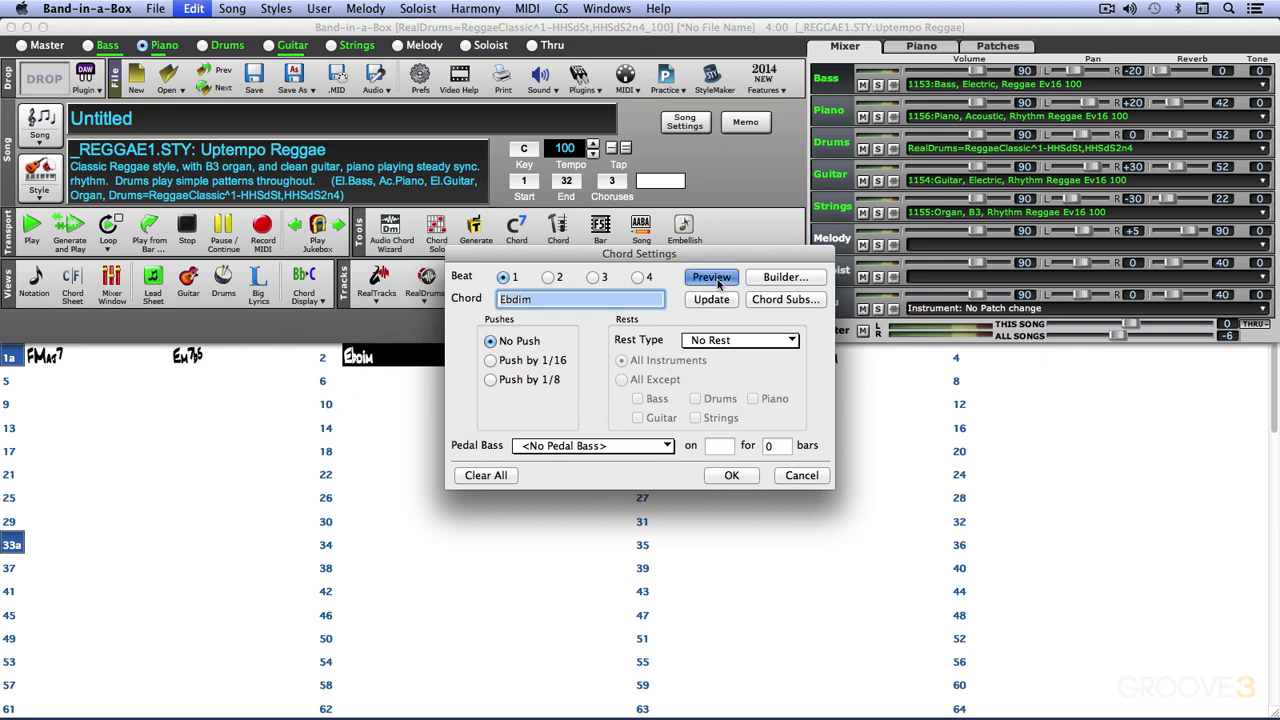
click(813, 473)
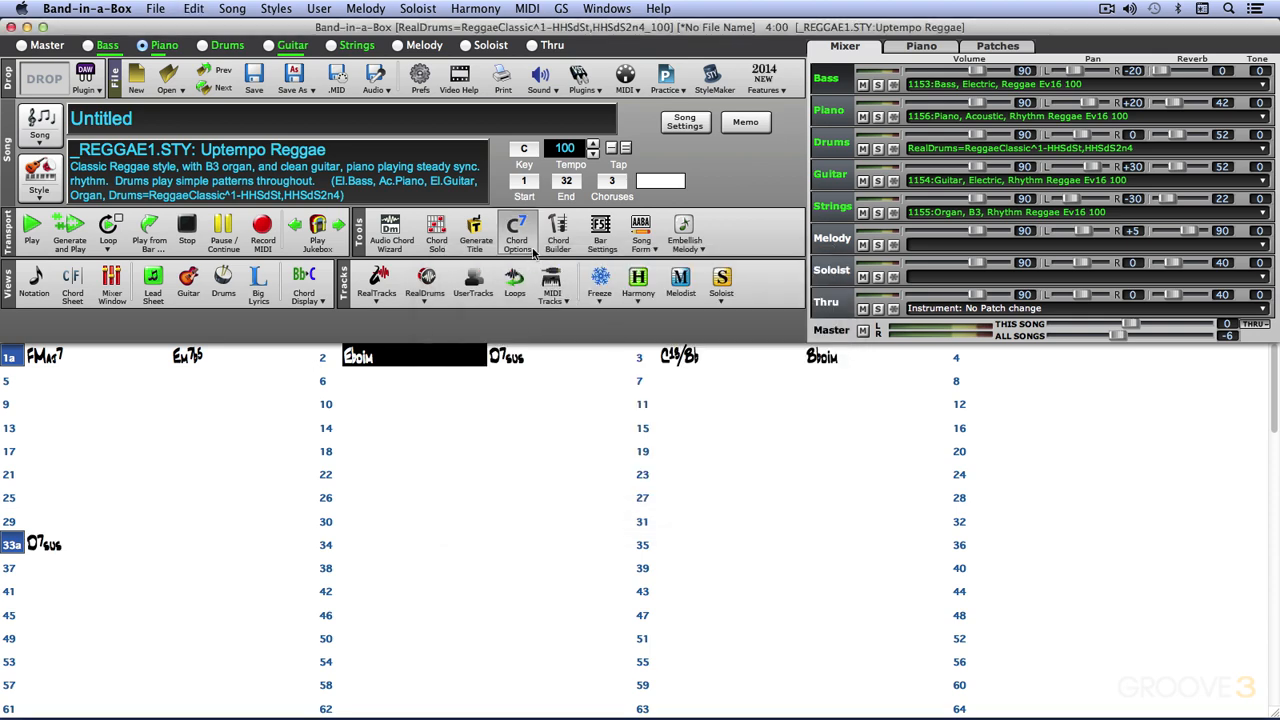
click(514, 228)
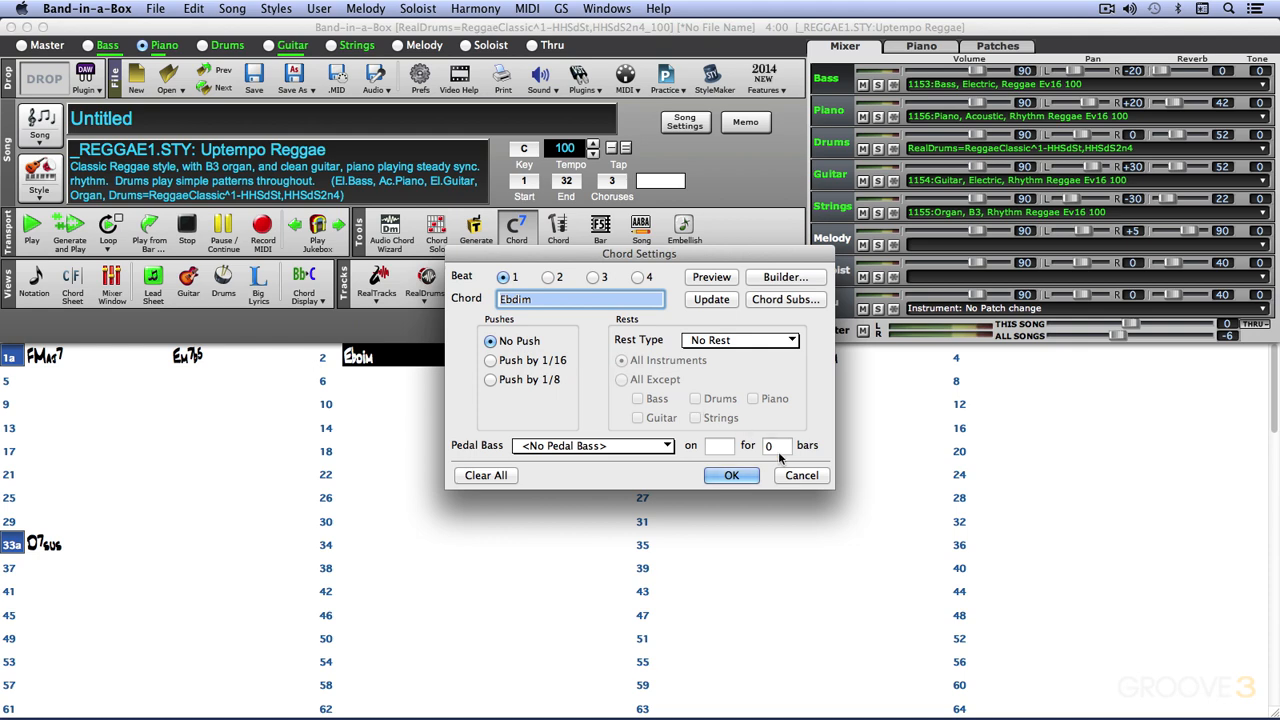
click(800, 474)
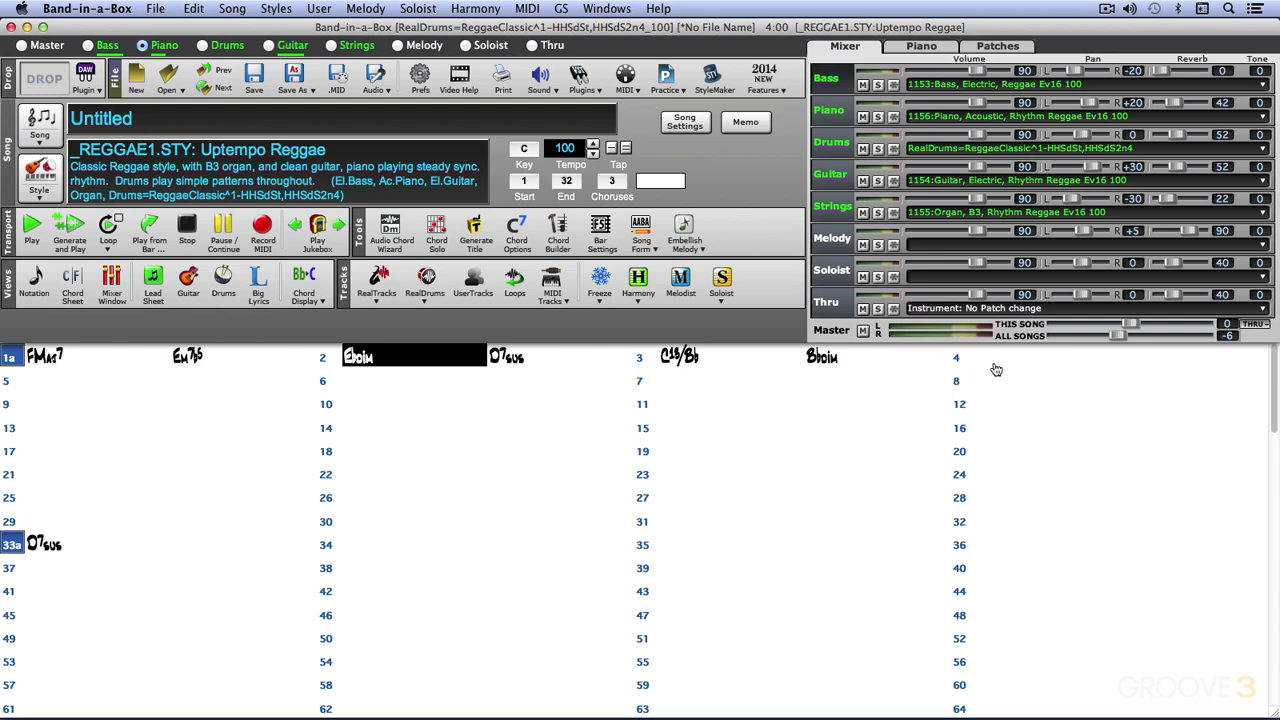
Start a new blank song without saving the current one, and enter the scale-degree chords 2 and 3m7 in bar 1.
click(135, 74)
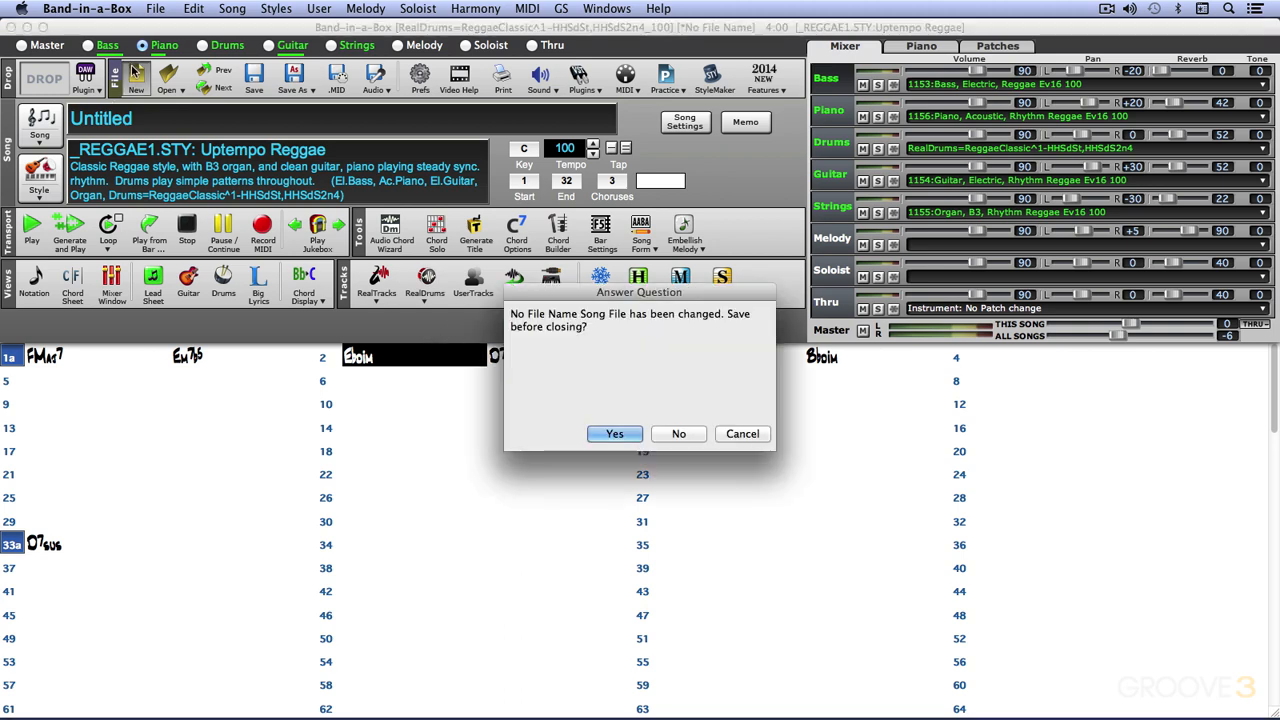
click(677, 434)
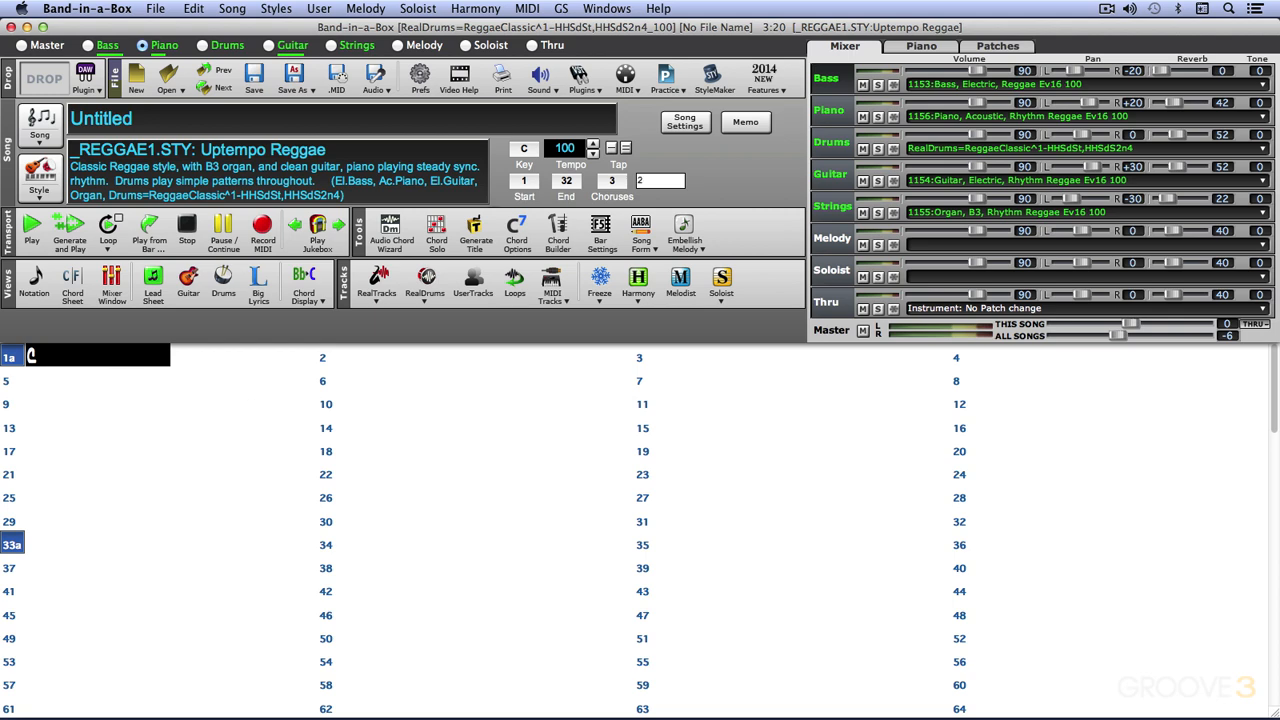
key(Return)
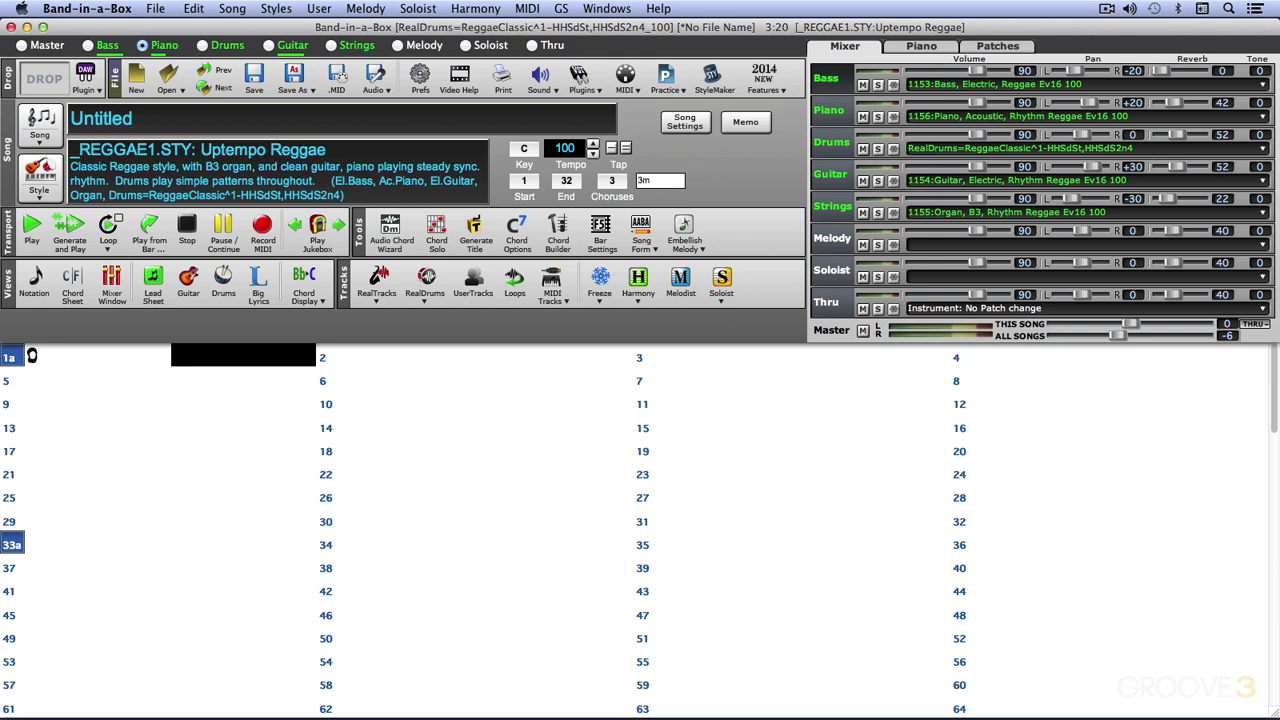
key(Return)
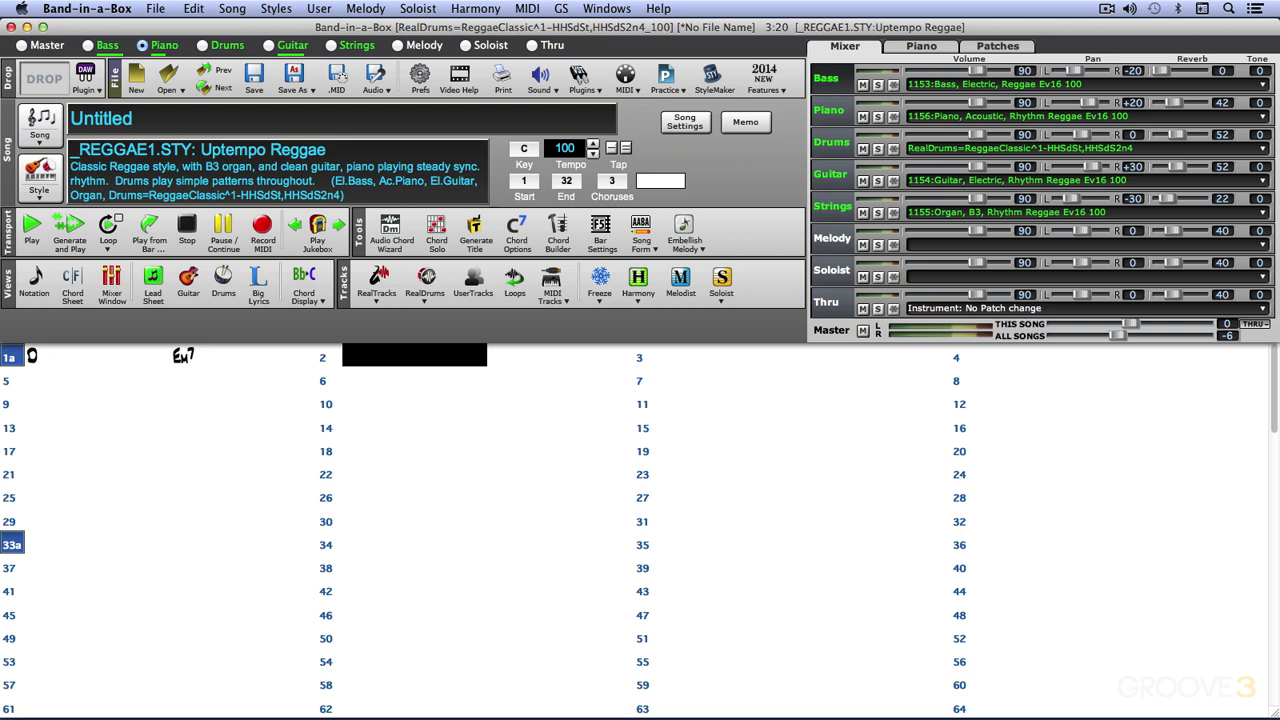
Enter the scale-degree chords 513 and 7d in bar 2.
text(513)
key(Return)
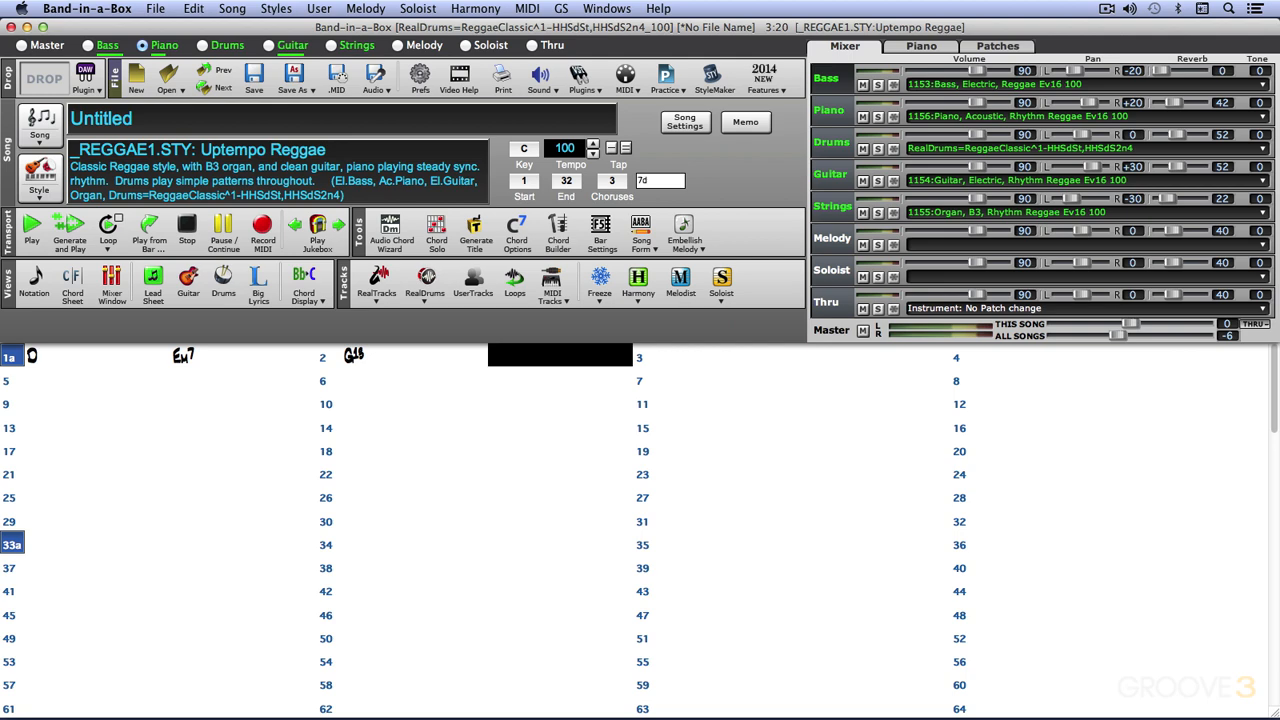
text(7d)
key(Return)
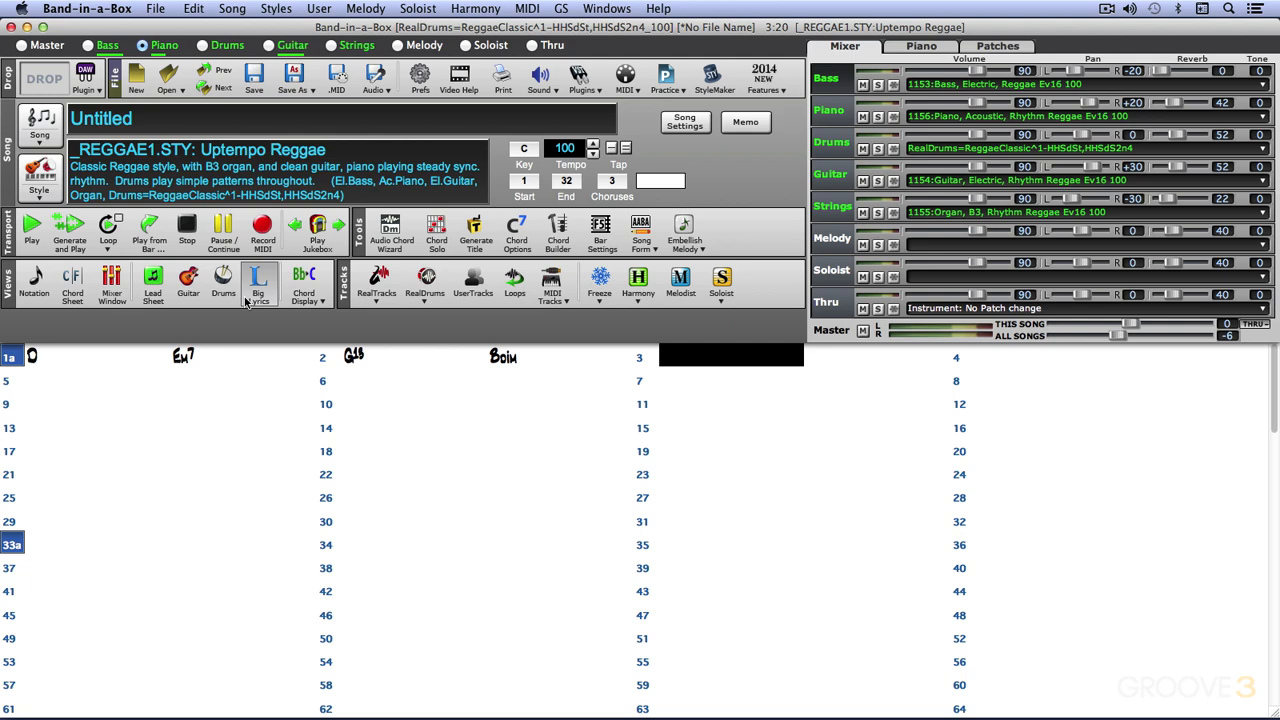
Switch the chord display type to Roman Numerals, followed by Nashville Numbers.
click(316, 285)
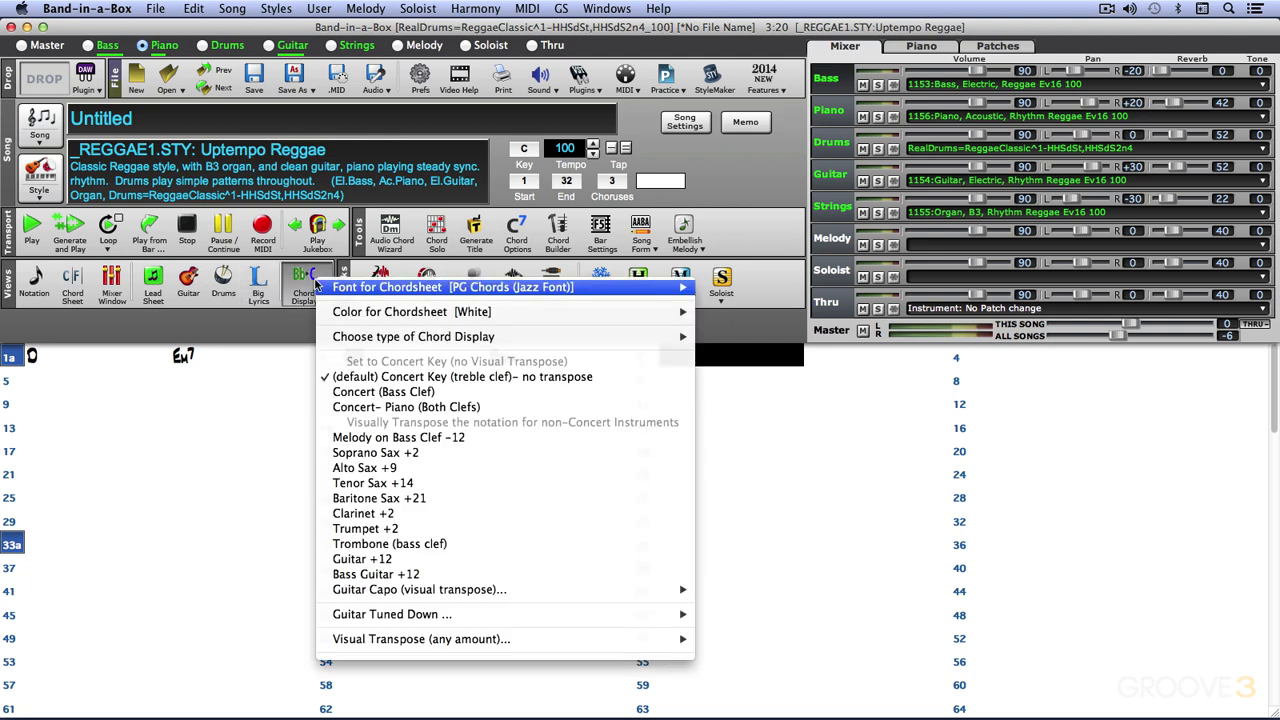
mouse_move(340, 338)
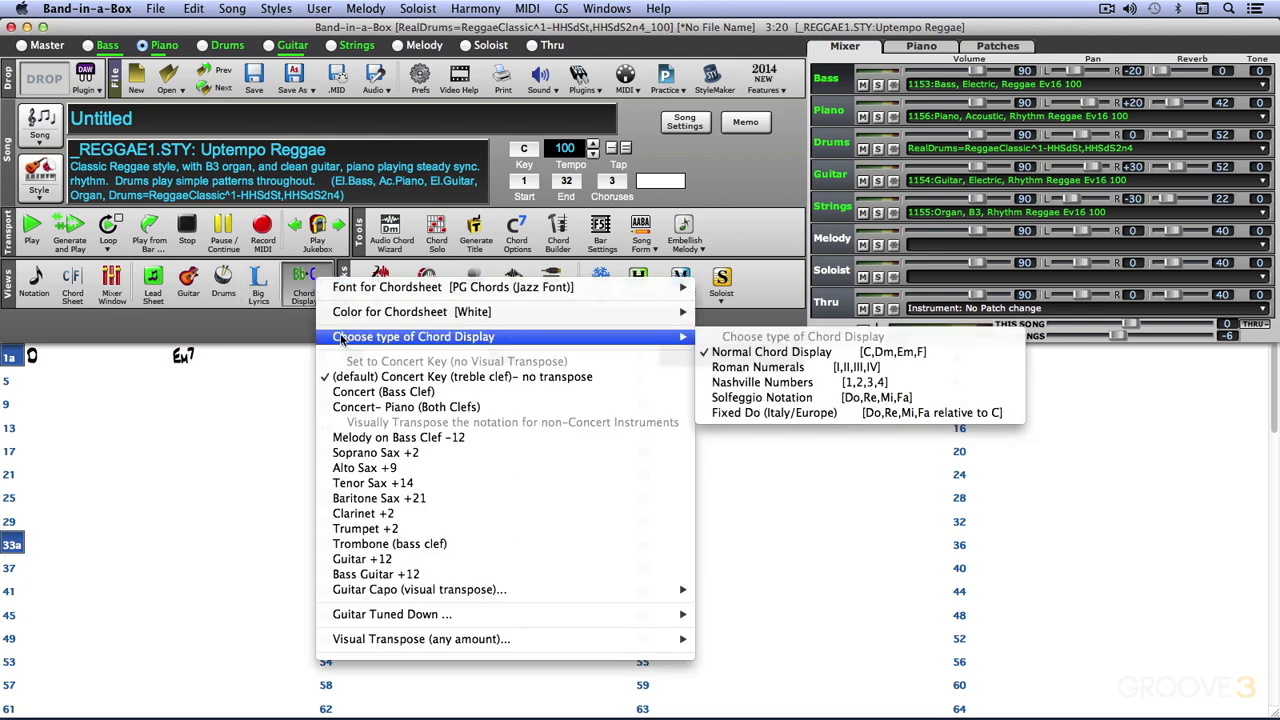
click(760, 367)
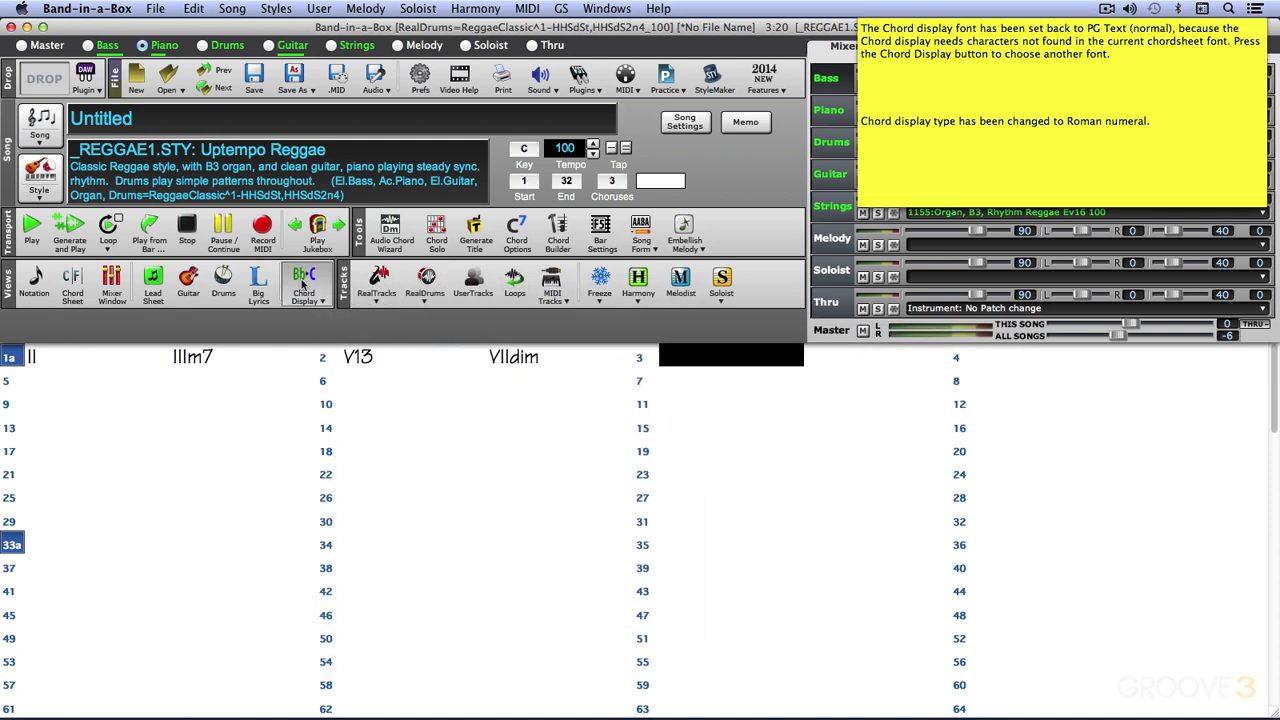
click(303, 285)
mouse_move(350, 340)
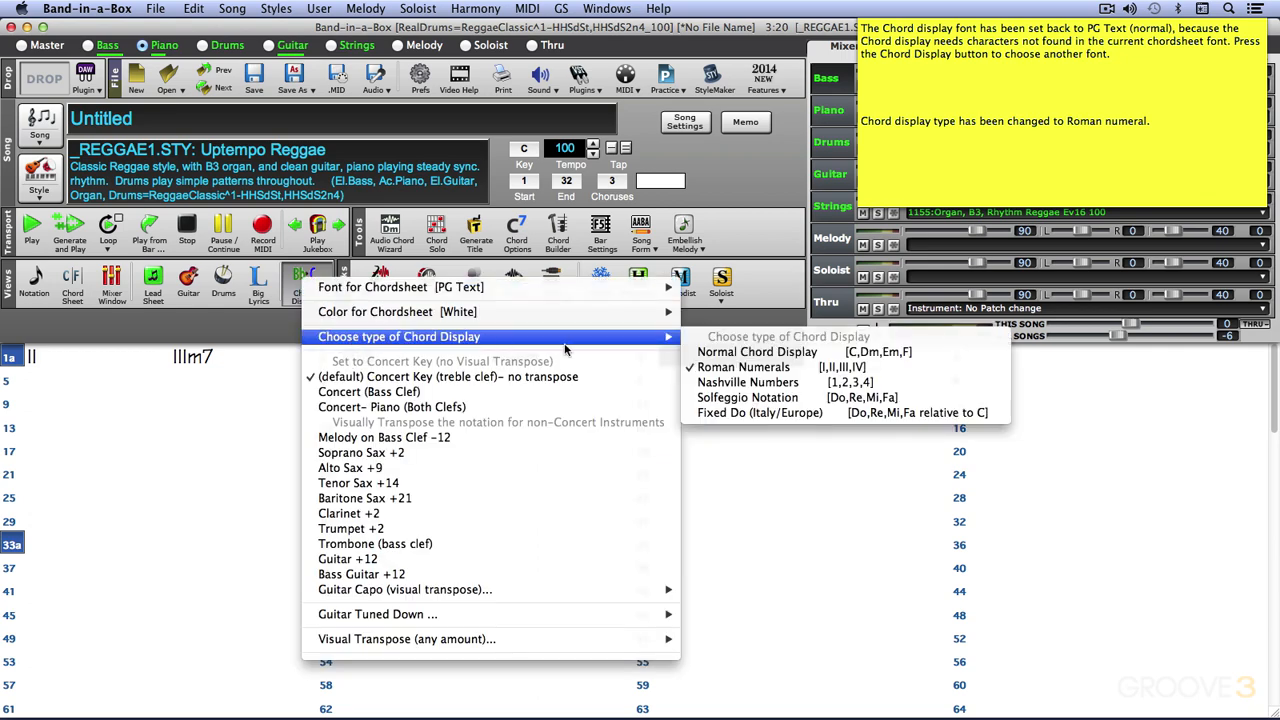
click(758, 383)
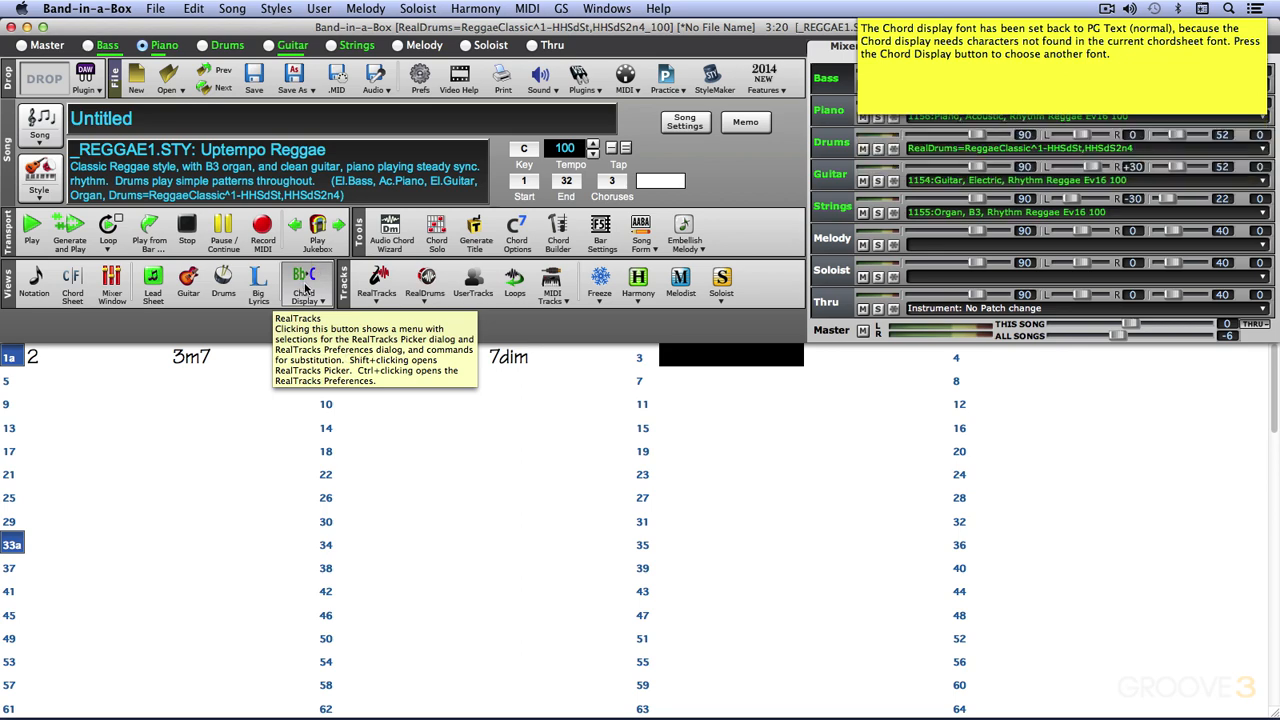
Set the chord display type back to Normal Chord Display.
click(302, 286)
mouse_move(372, 343)
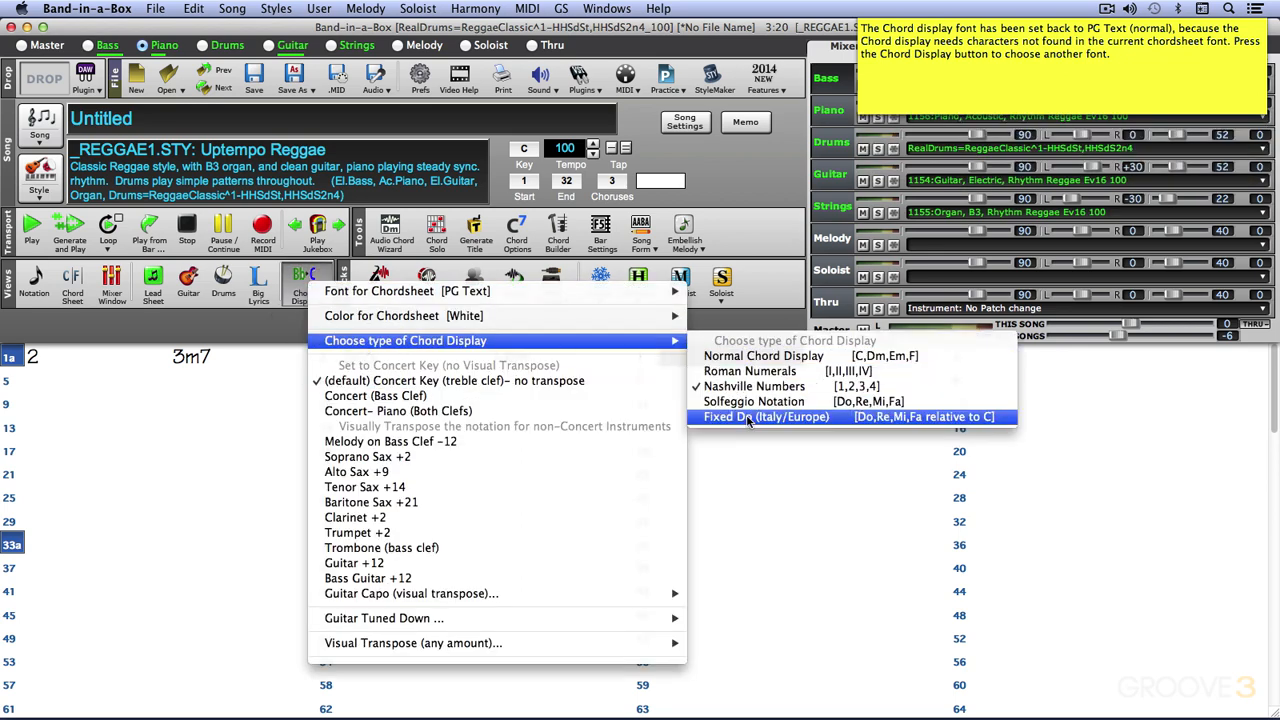
click(743, 357)
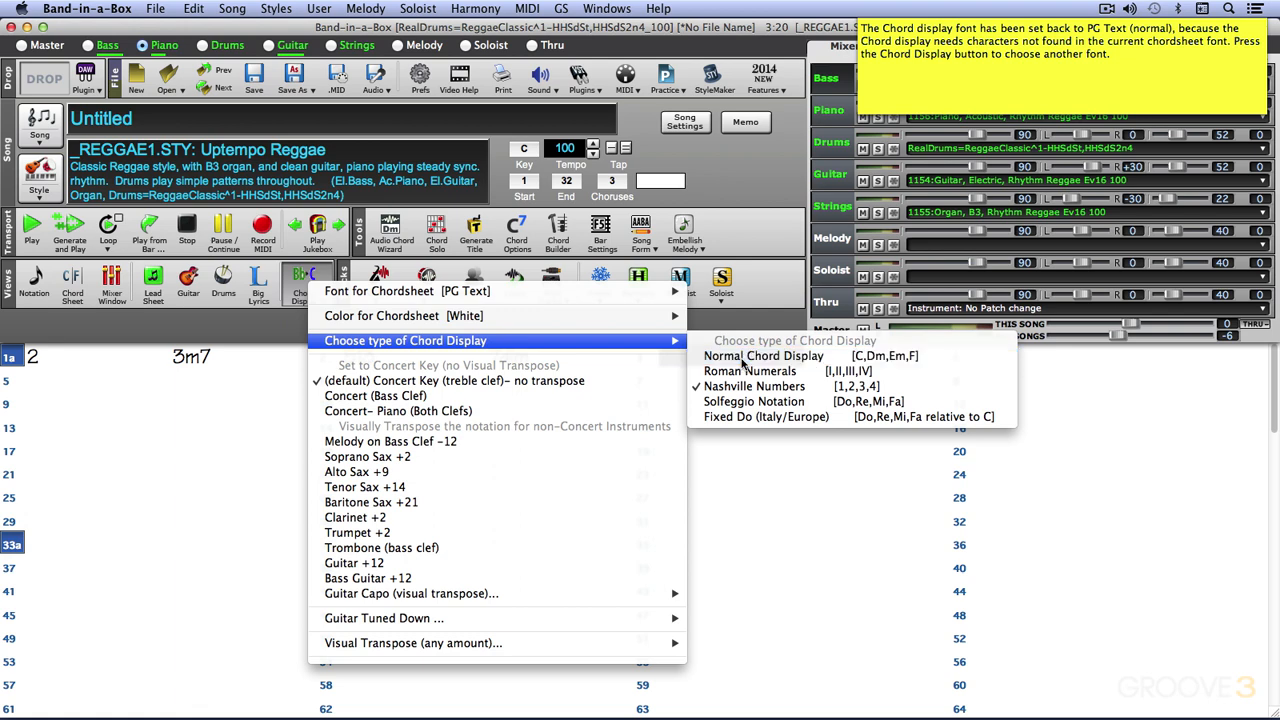
Change the chord sheet font to Geneva.
click(303, 285)
mouse_move(303, 293)
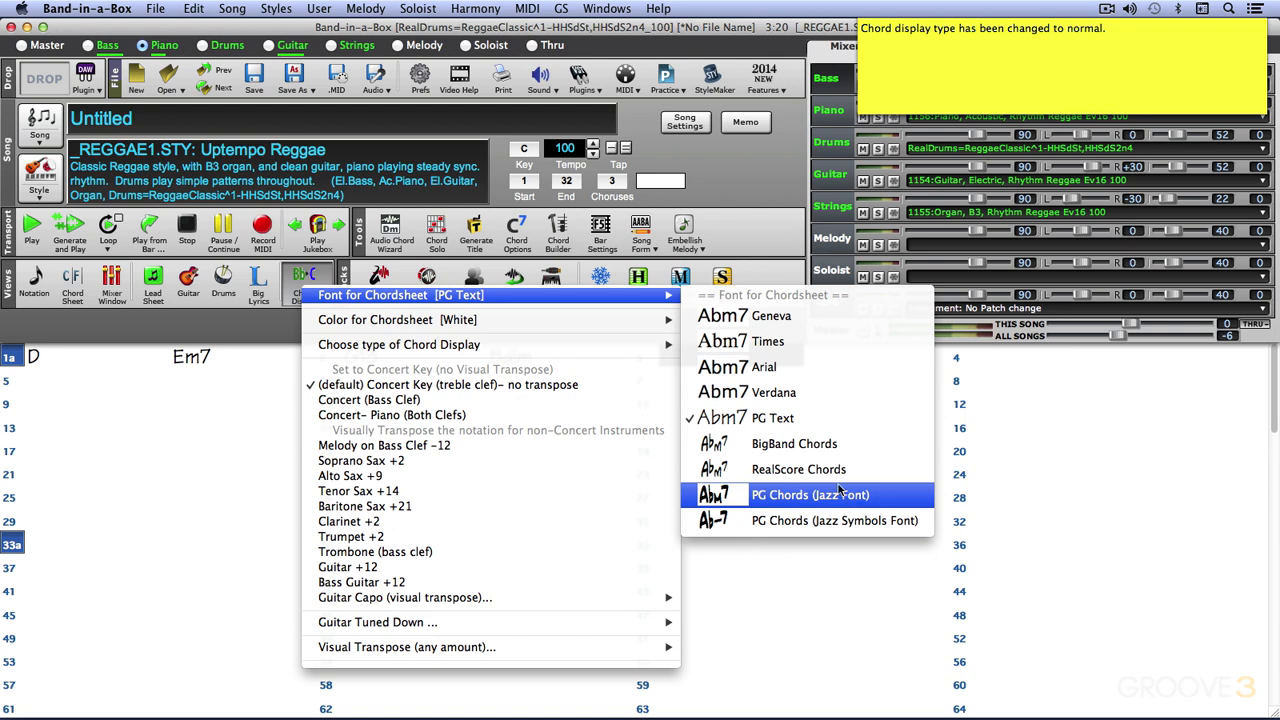
click(727, 318)
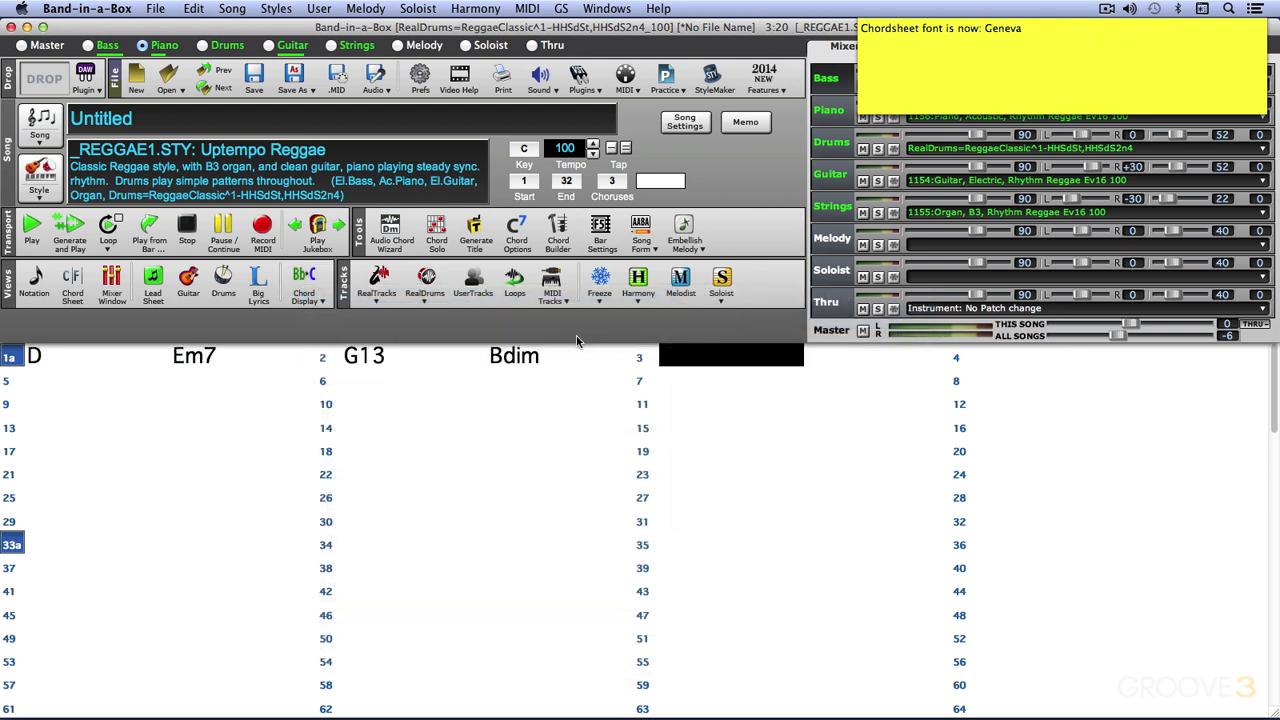